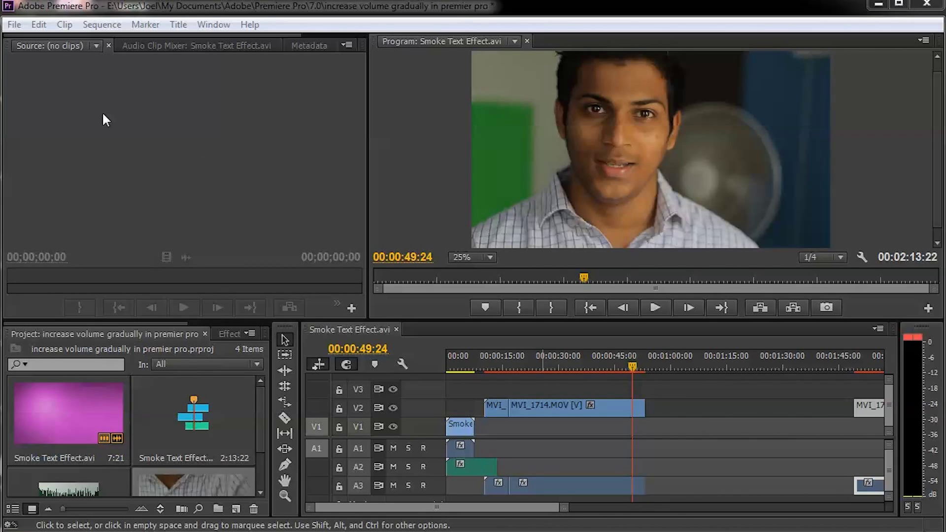
Start a new project from File > New > Project, saving changes to the current one
left_click(13, 29)
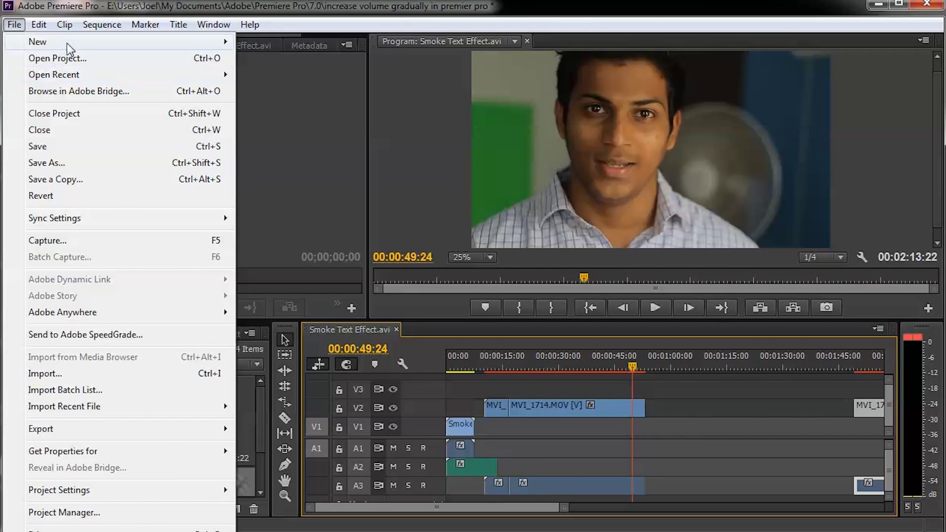
mouse_move(137, 46)
left_click(270, 41)
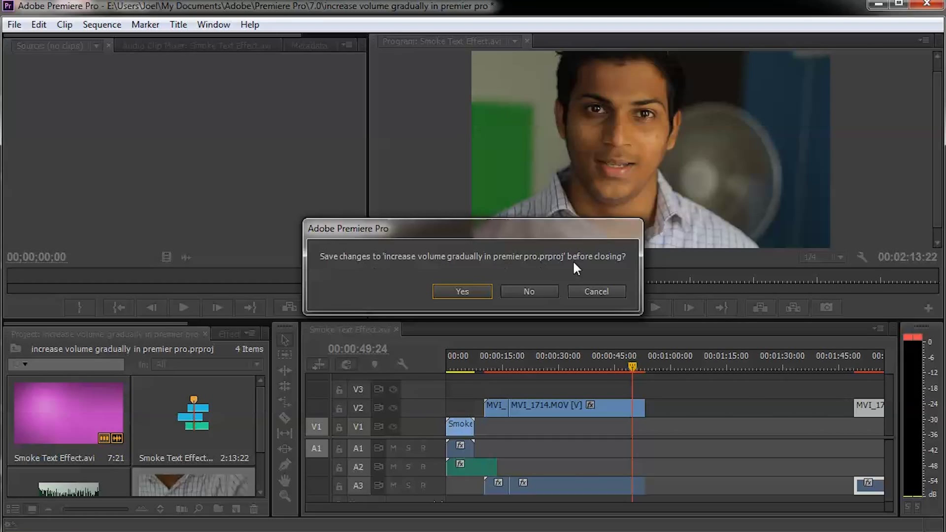
left_click(466, 291)
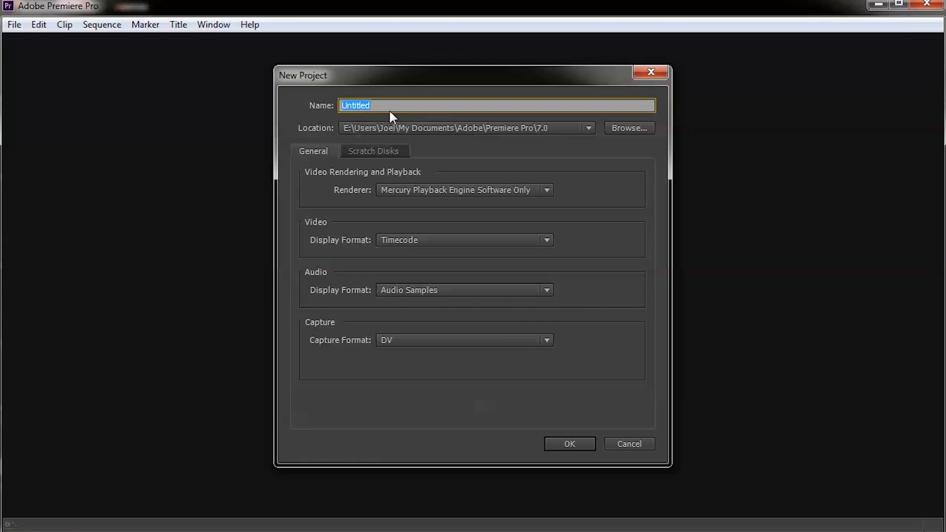
Name the new project 'mynewproject' and confirm its creation
left_click(395, 105)
left_click_drag(395, 104, 311, 106)
type("mynewproject")
left_click(561, 442)
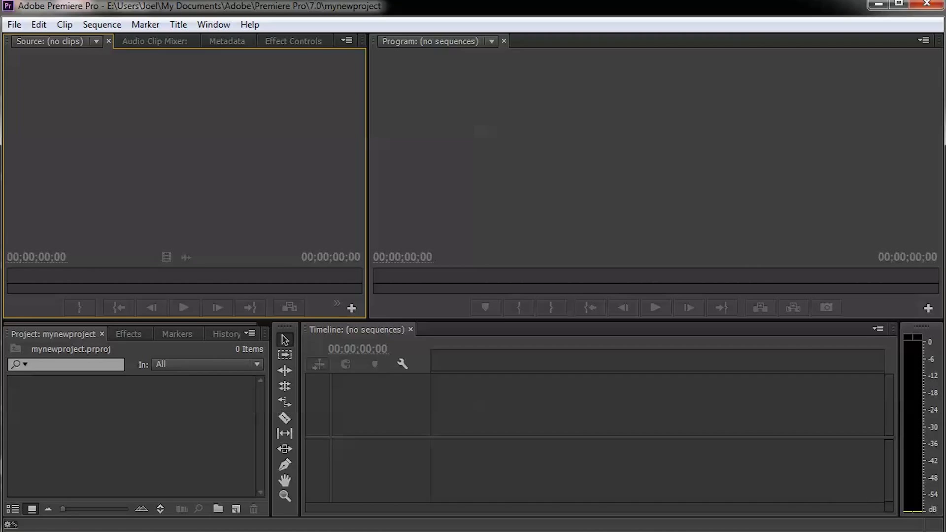
Import 1.mp4 and the 'scope variable scope & binding' recording into the Project bin
left_click_drag(945, 374, 113, 456)
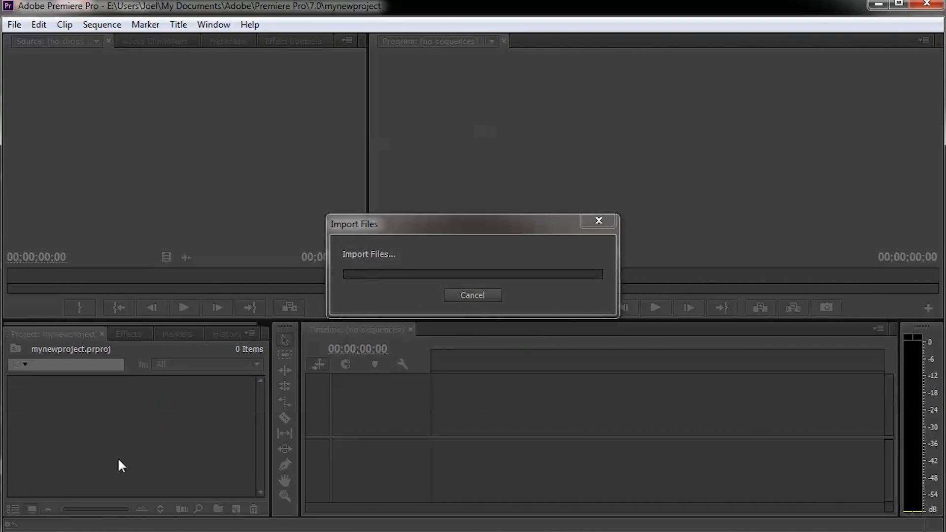
left_click(182, 438)
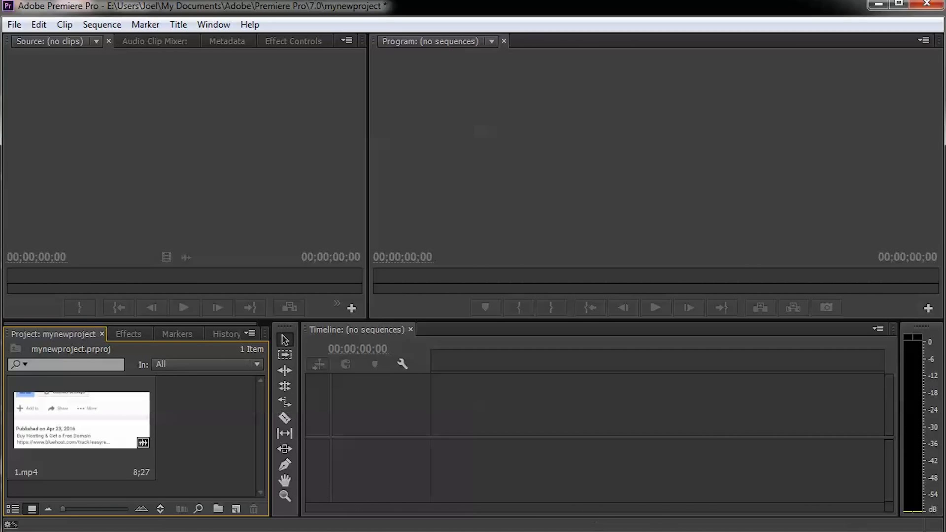
left_click_drag(0, 389, 229, 422)
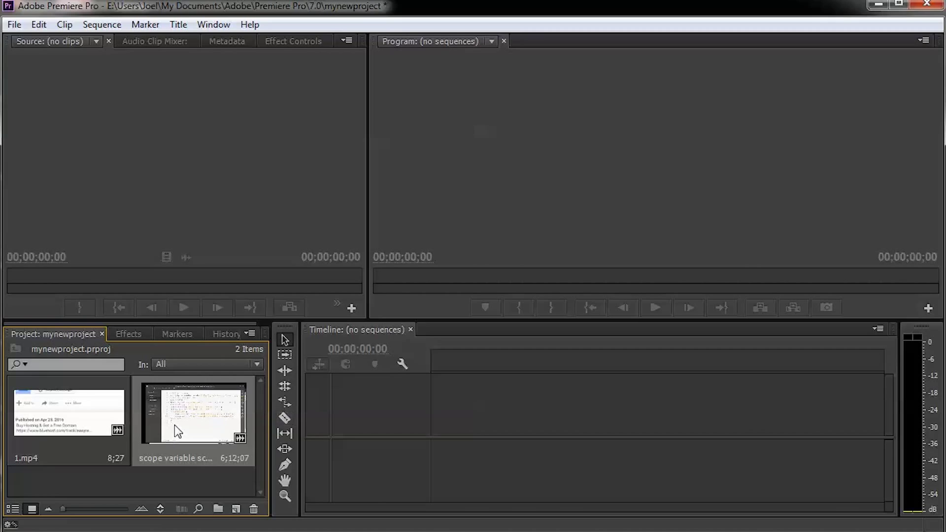
left_click_drag(177, 432, 390, 442)
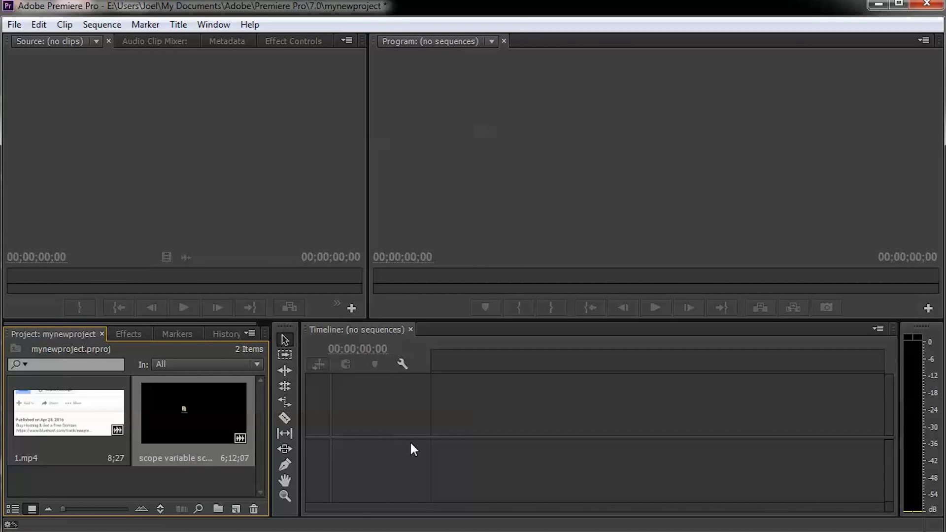
Create a sequence from 'scope variable scope & binding.mp4' and import the Beat_Your_C… music file
right_click(200, 433)
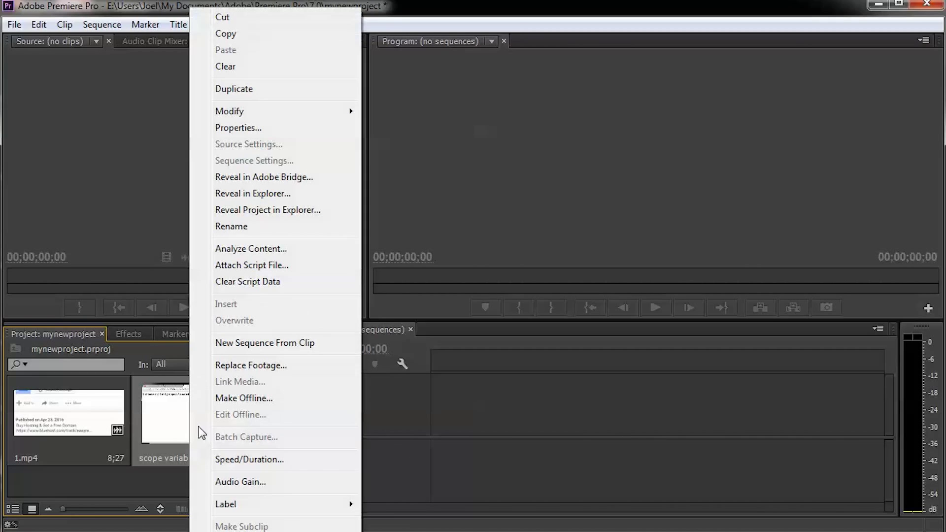
left_click(238, 347)
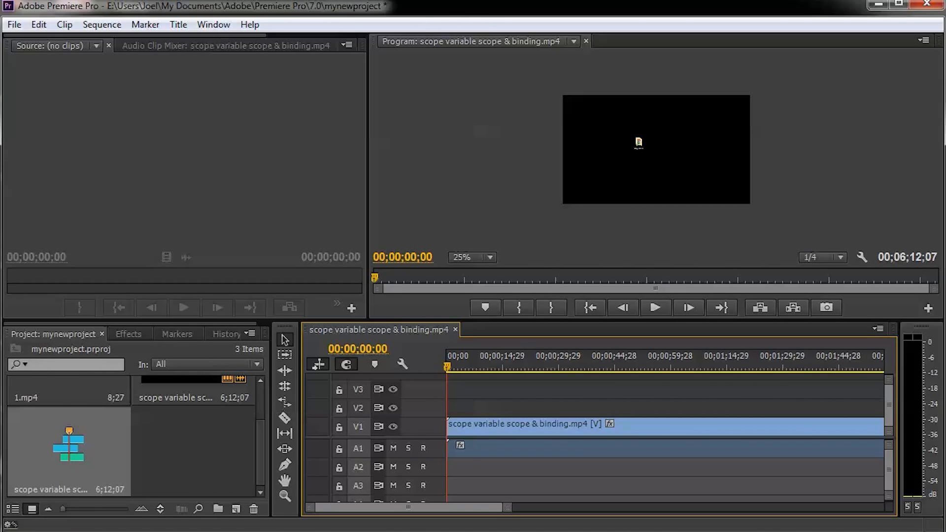
scroll(530, 349, "down", 1)
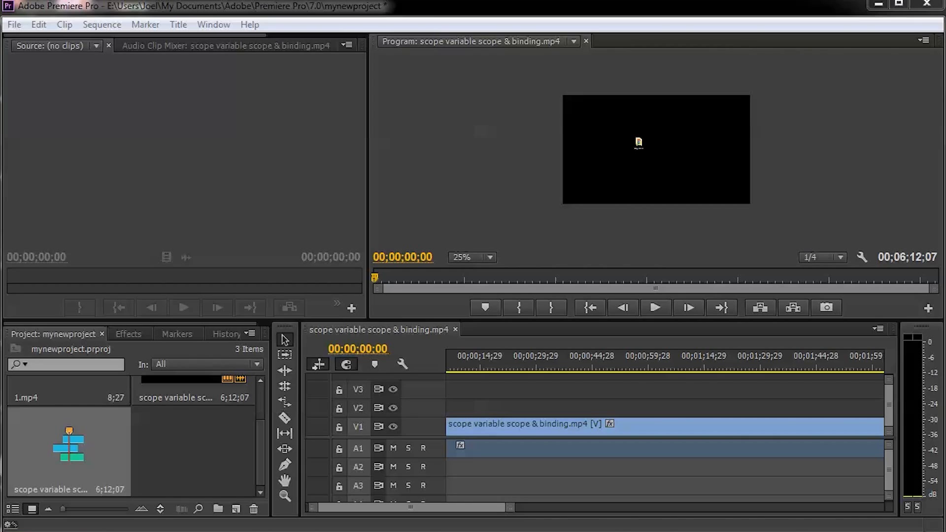
left_click_drag(736, 416, 206, 480)
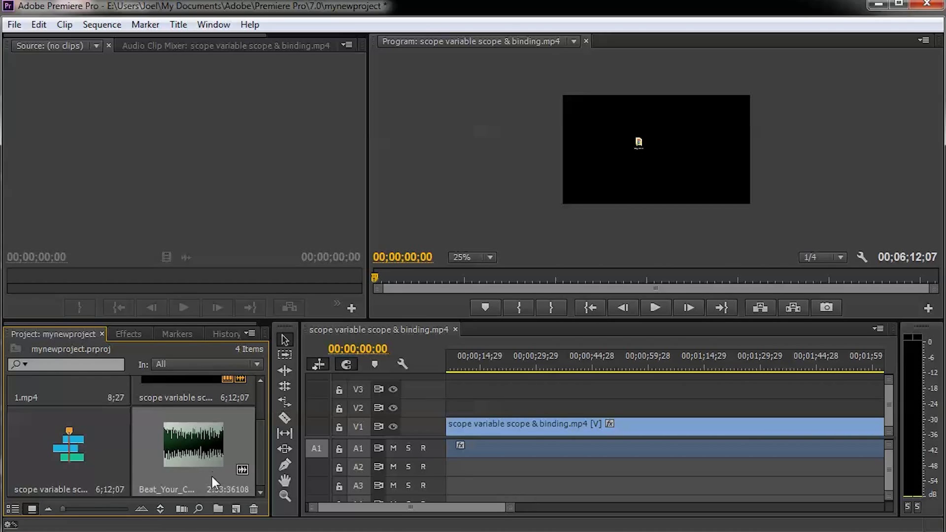
Place the Beat_Your_C… music clip on track A2 at 00;00 and play the sequence
left_click_drag(189, 454, 449, 468)
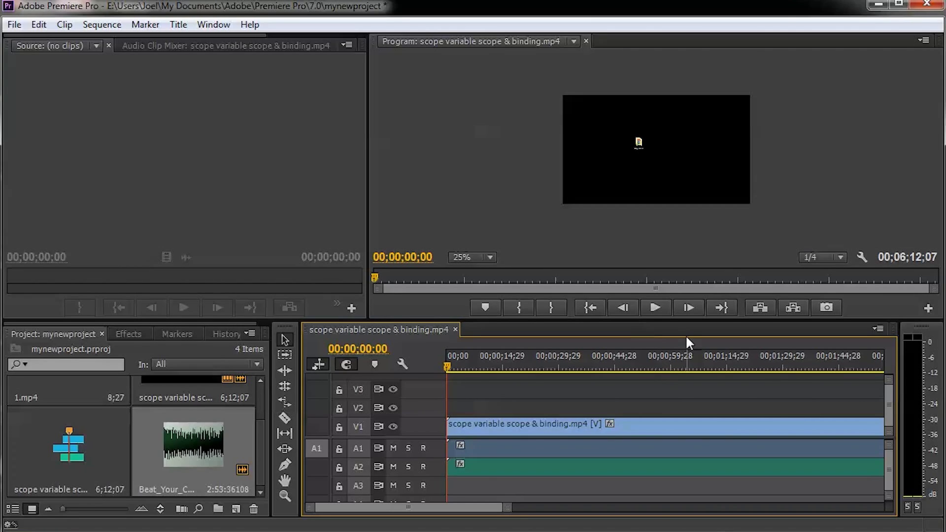
left_click(649, 306)
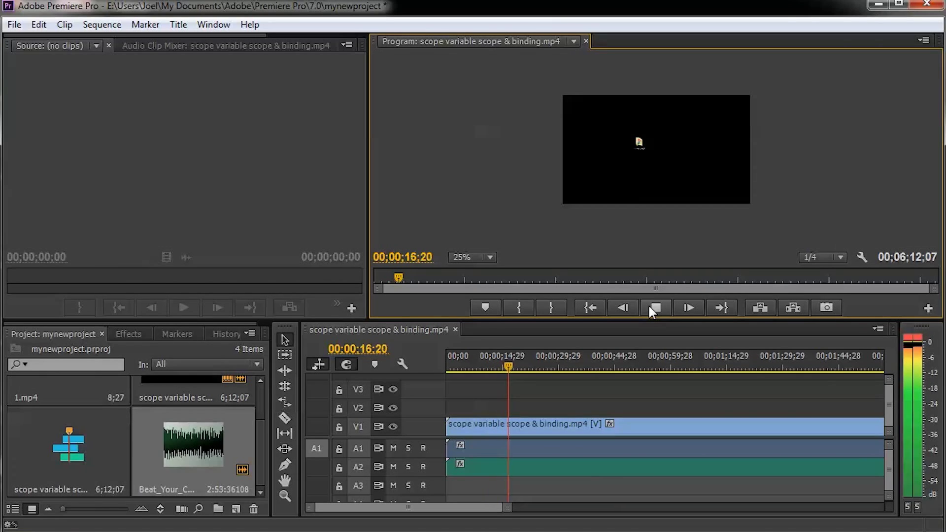
Stop playback and trim the A2 music clip to end near 00;00;31;22
left_click(649, 307)
left_click_drag(477, 507, 474, 507)
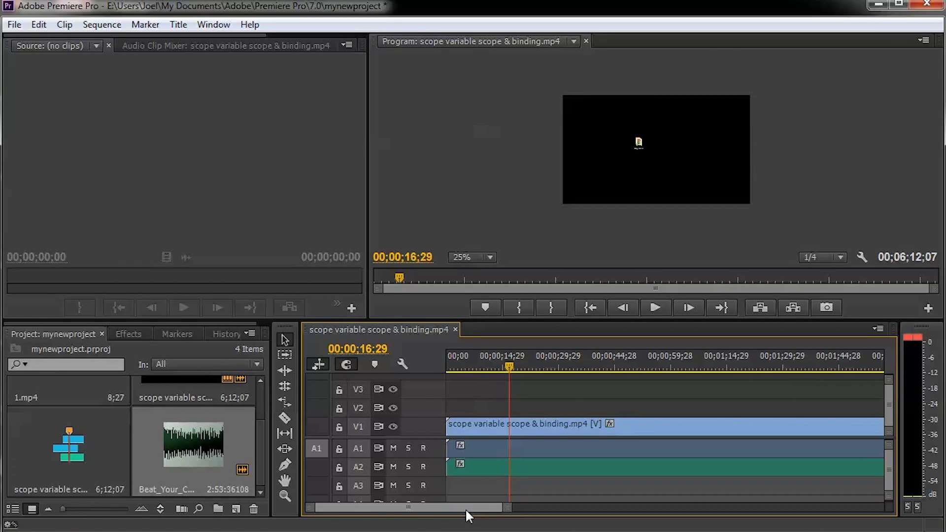
scroll(465, 508, "down", 5)
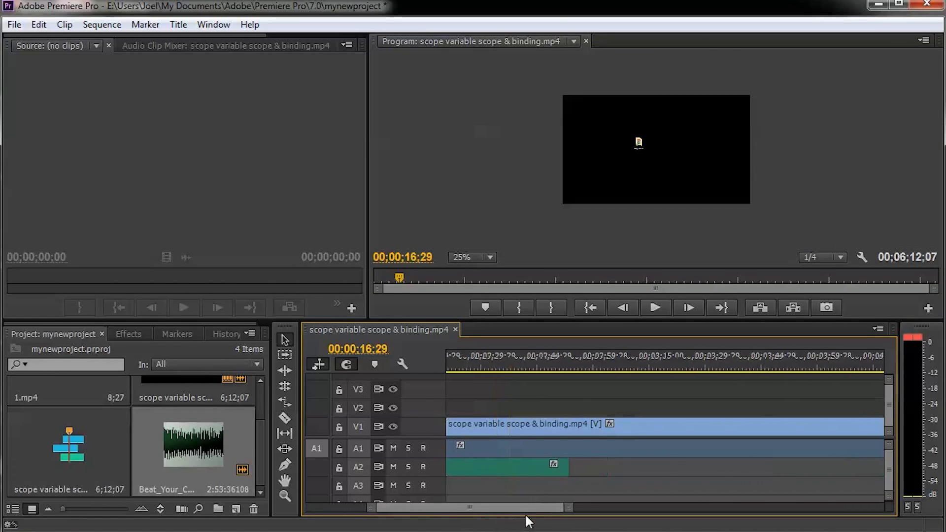
scroll(474, 526, "down", 5)
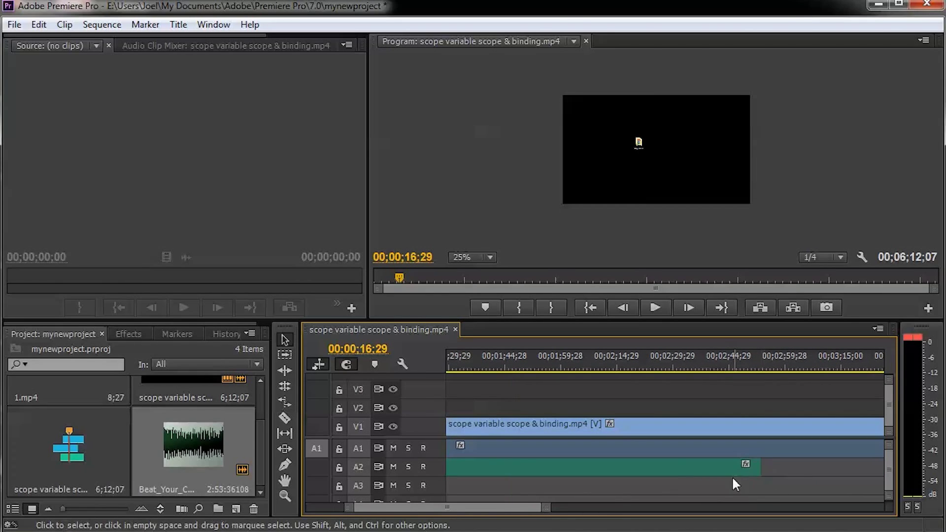
left_click(667, 468)
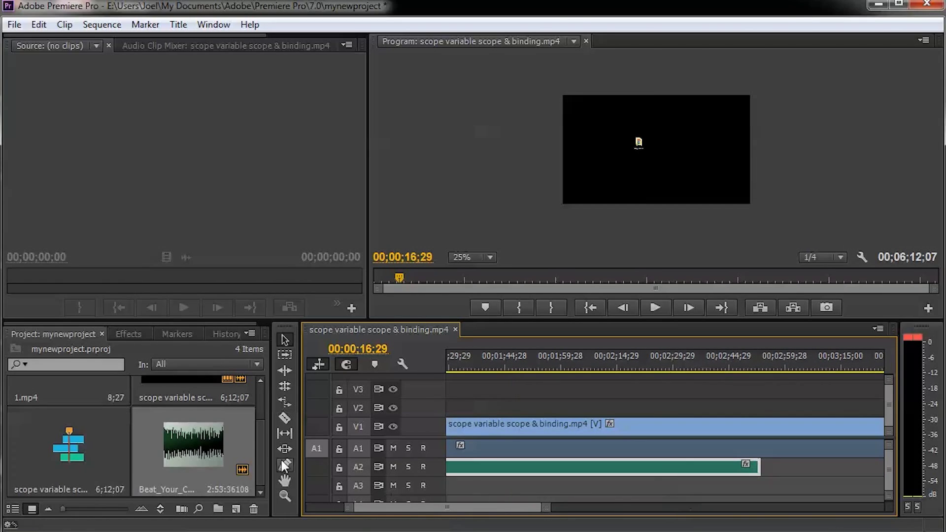
left_click_drag(751, 468, 469, 477)
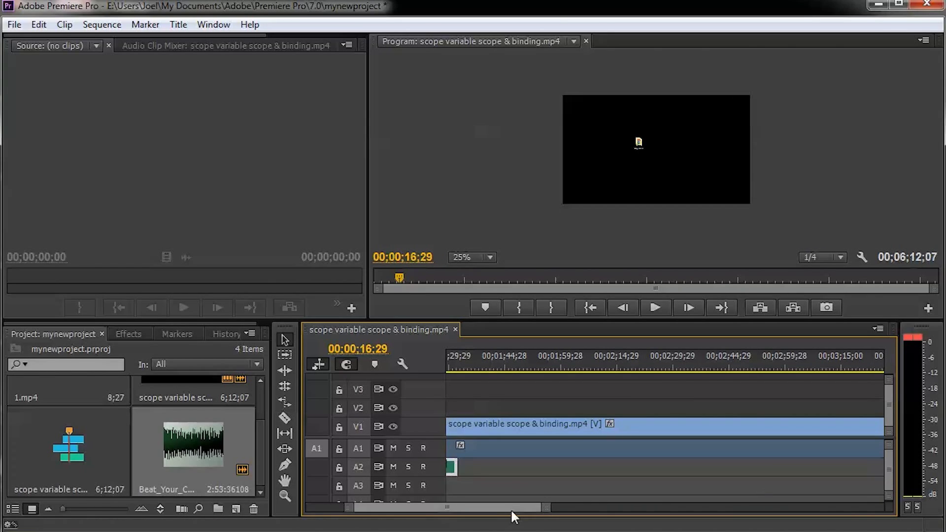
left_click_drag(509, 508, 452, 510)
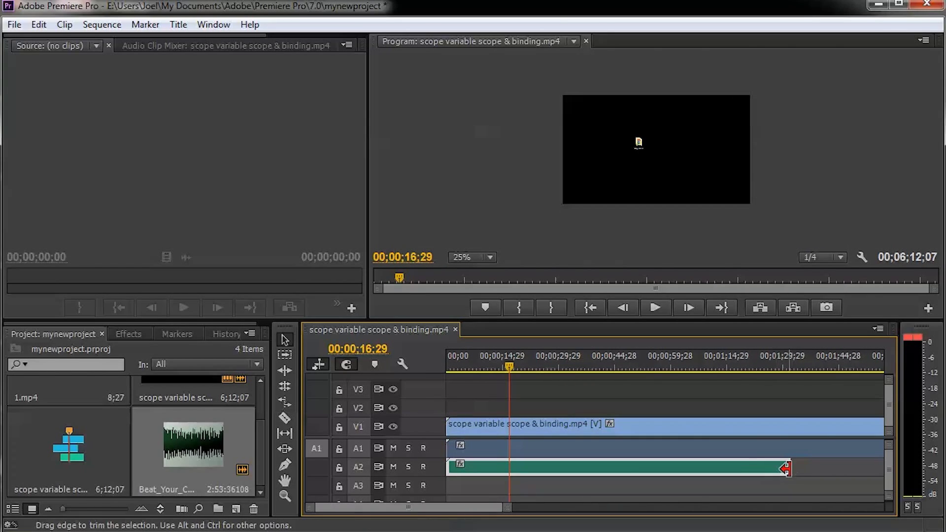
left_click_drag(769, 474, 571, 475)
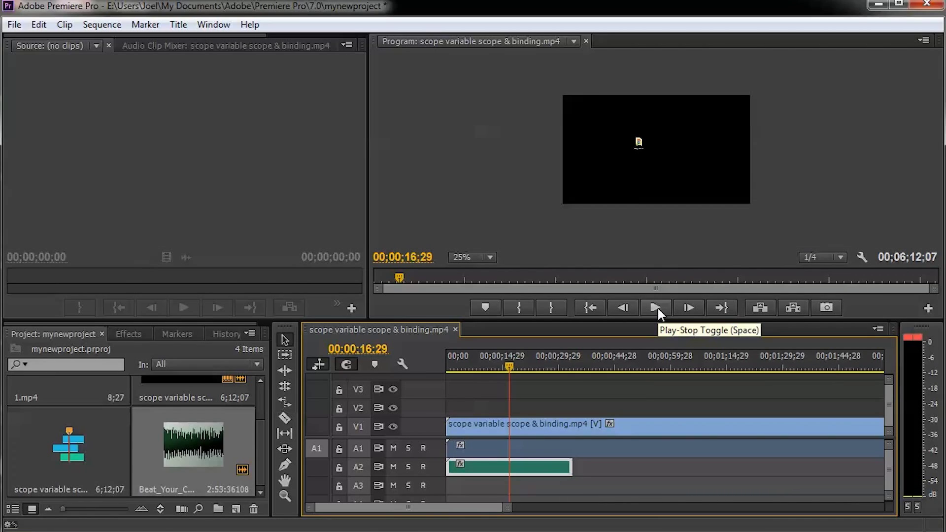
left_click(510, 362)
left_click_drag(510, 362, 564, 362)
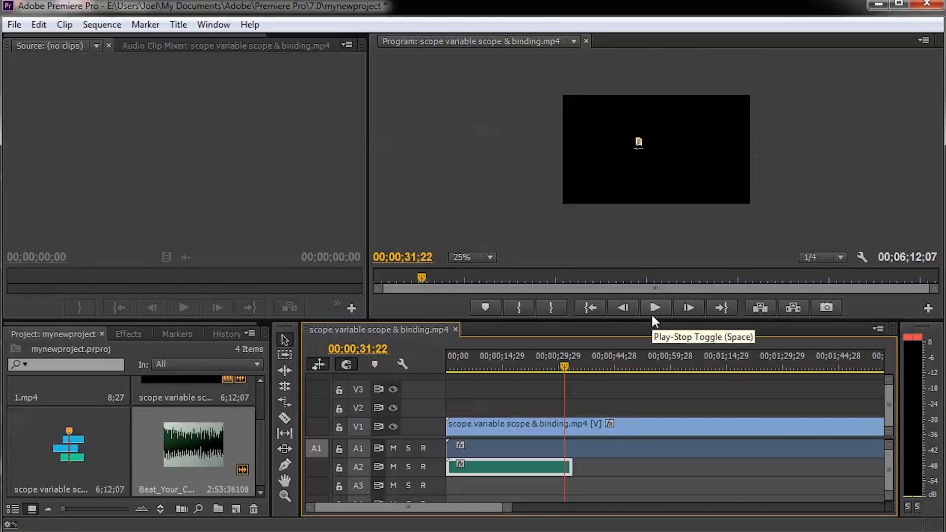
Set the Program monitor to 50%, preview from 00;00;31;22, then show the Effects panel
left_click(473, 258)
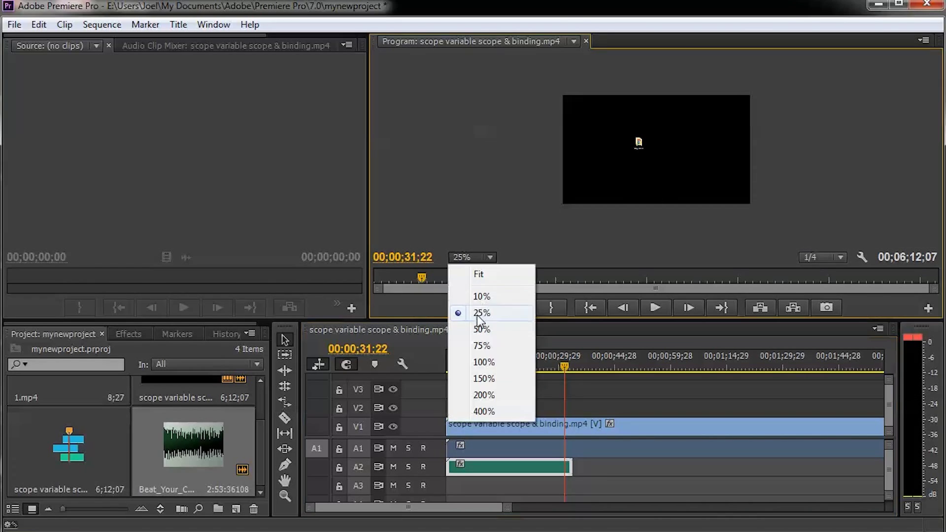
left_click(481, 330)
left_click(653, 308)
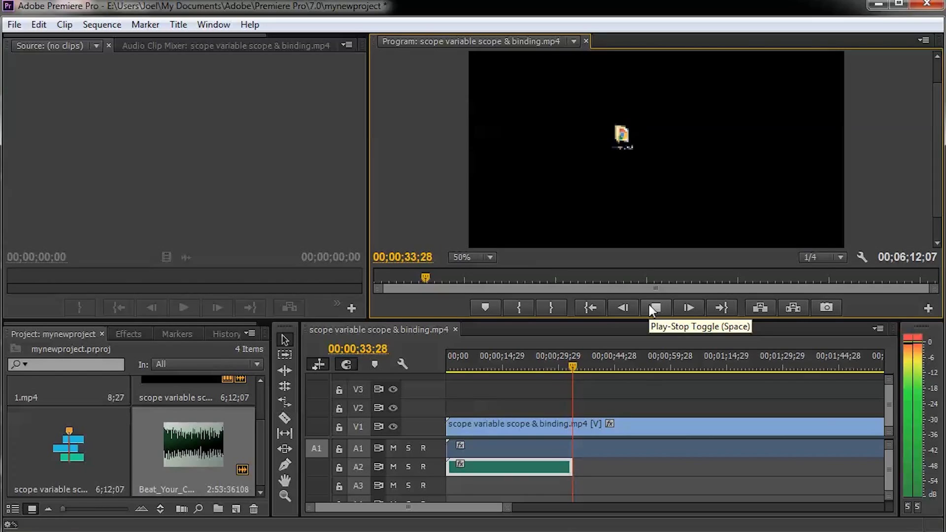
left_click(651, 308)
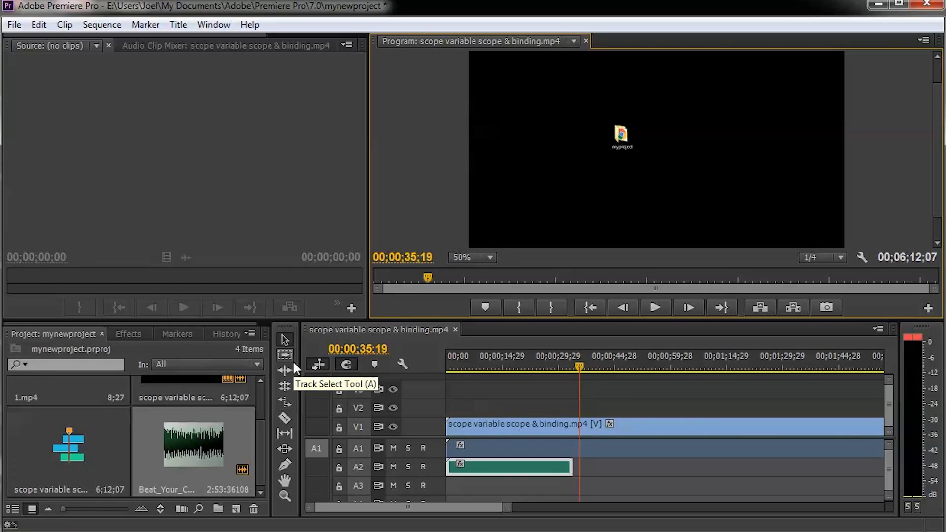
left_click(128, 334)
Search Effects for 'volume' and drop the Volume audio effect onto the A2 music clip
left_click(103, 352)
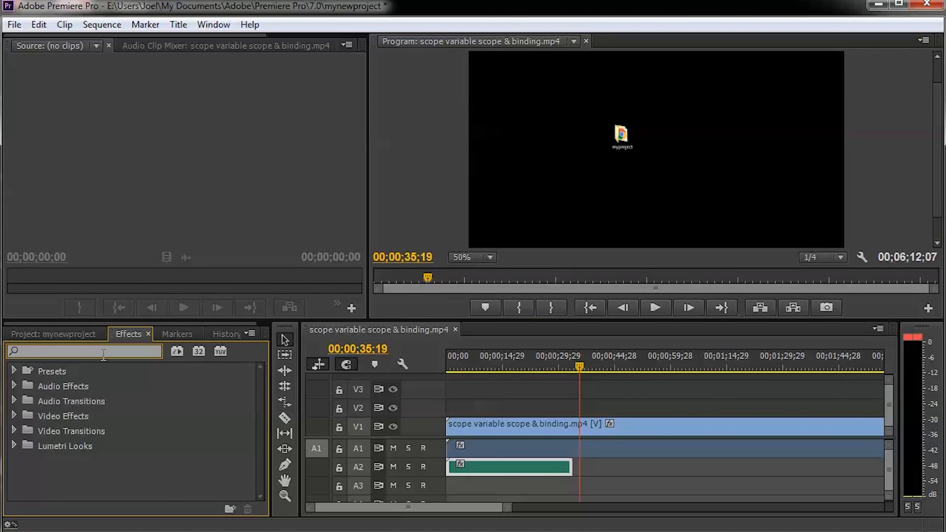
type("vol")
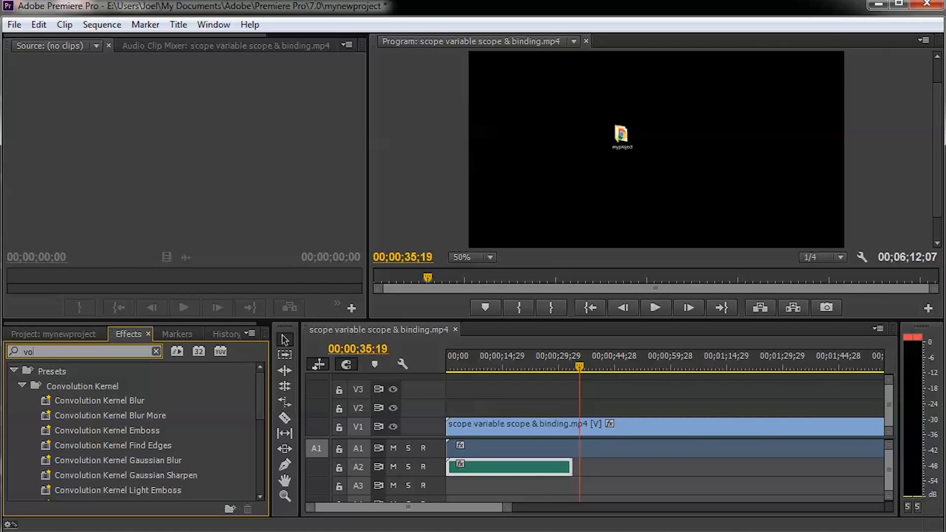
type("ume")
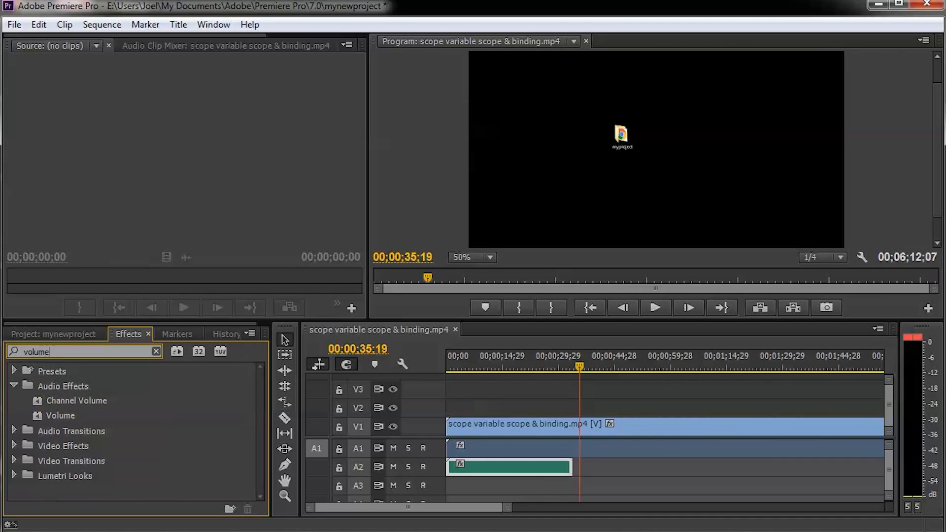
left_click(60, 415)
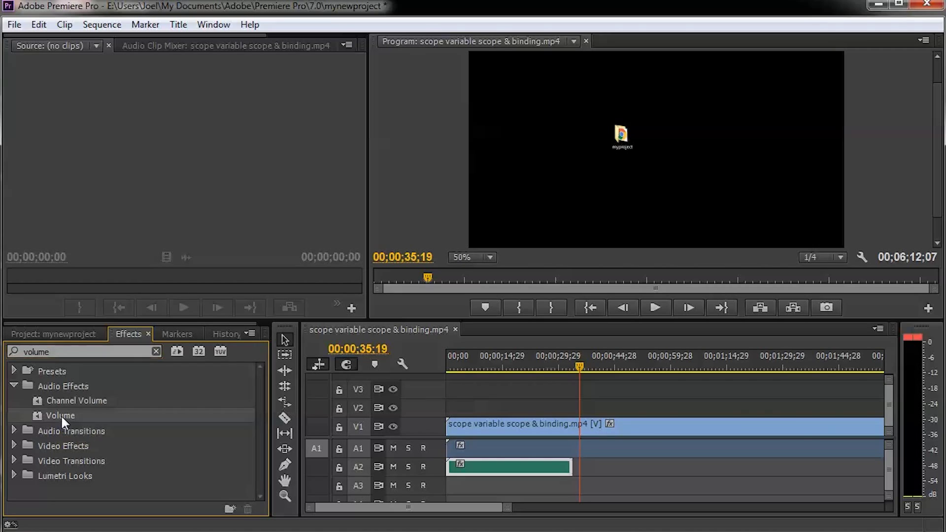
left_click_drag(63, 415, 470, 475)
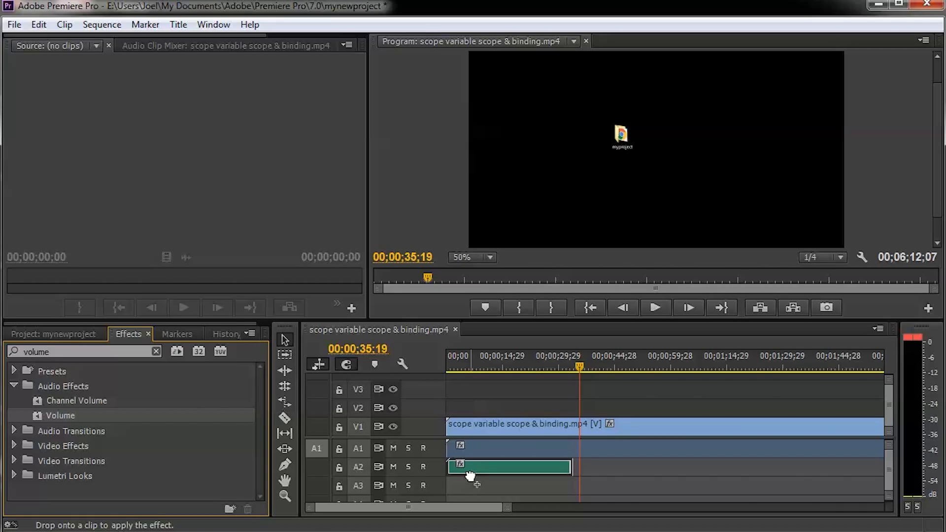
left_click_drag(470, 475, 473, 477)
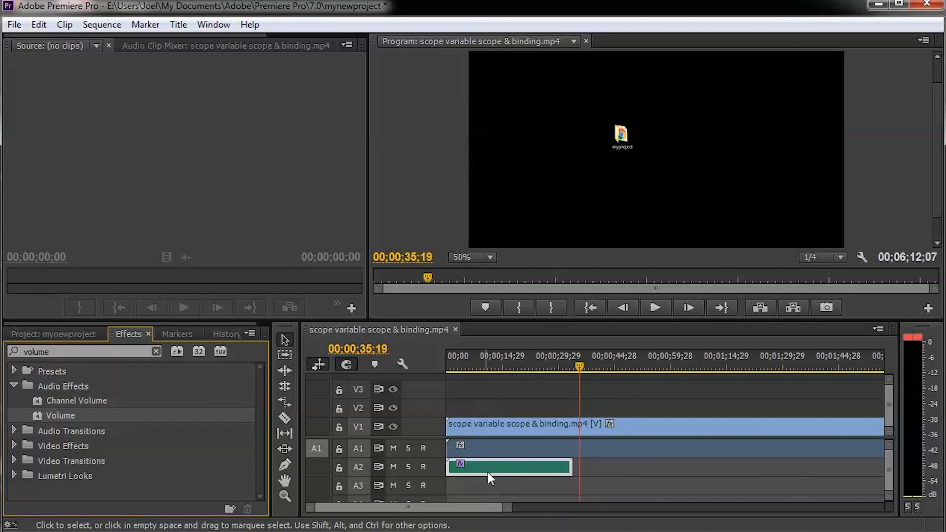
left_click_drag(579, 367, 487, 370)
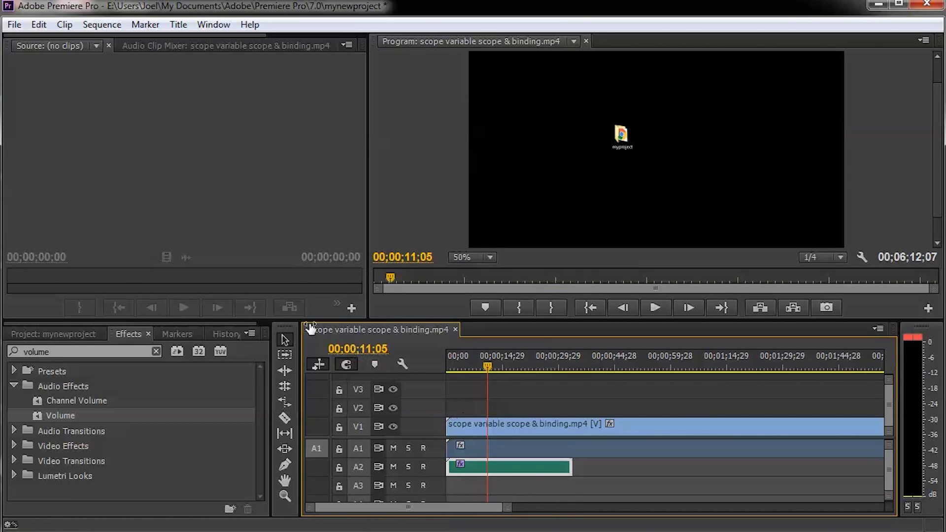
In Effect Controls, enable Volume Level keyframing, setting a 0.0 dB keyframe at 00;00;11;05
left_click(266, 133)
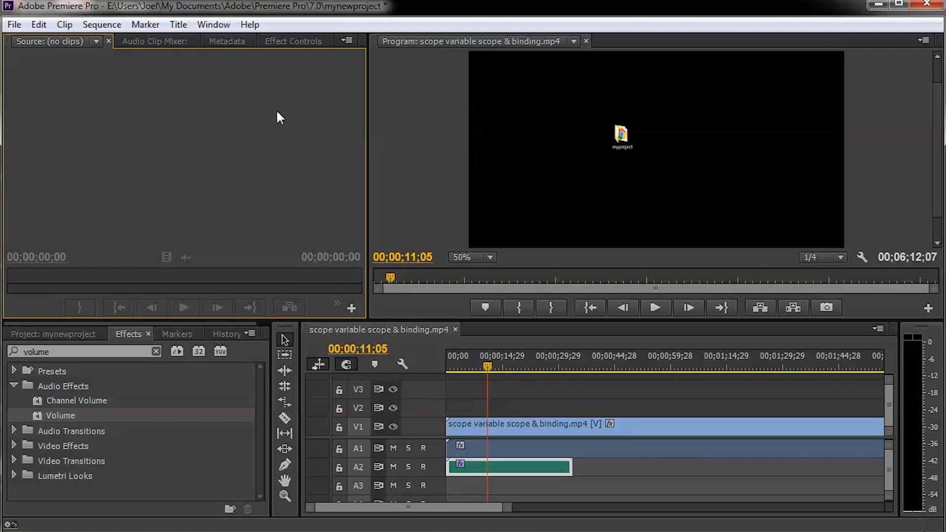
left_click(294, 40)
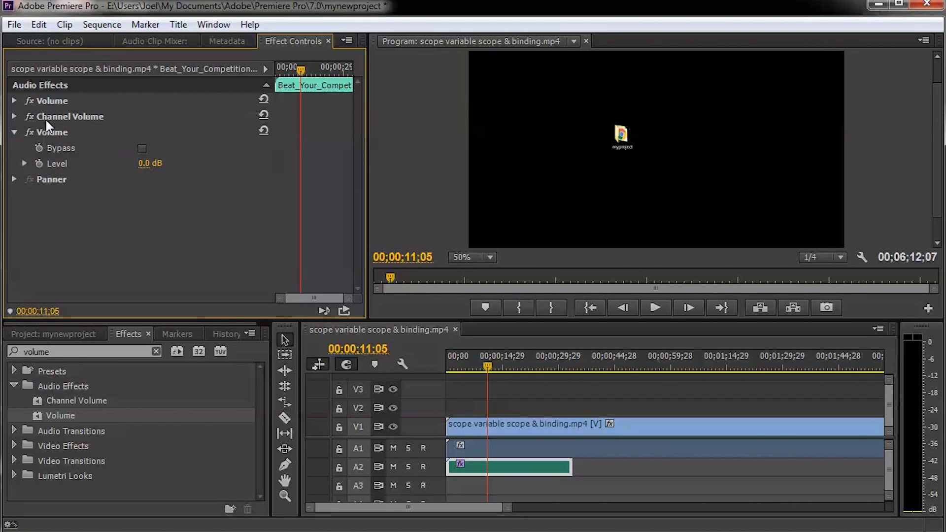
left_click(23, 164)
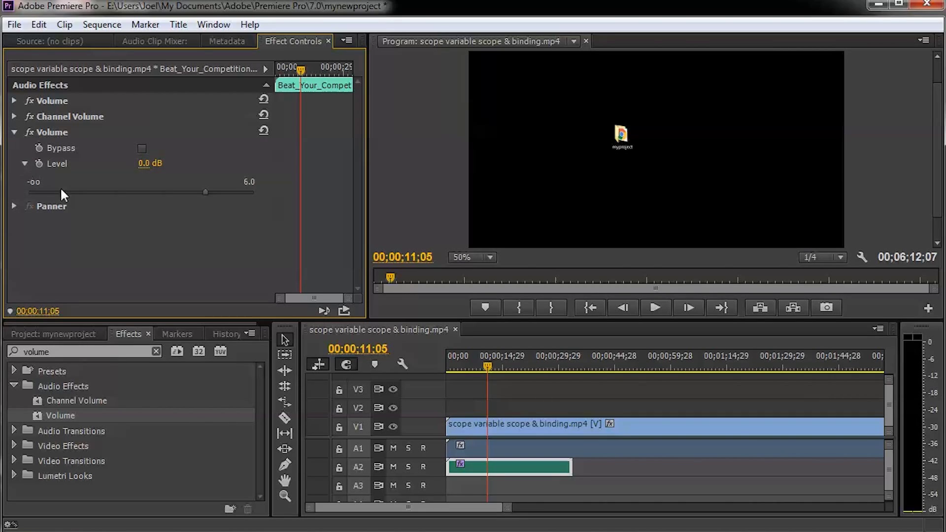
left_click(23, 163)
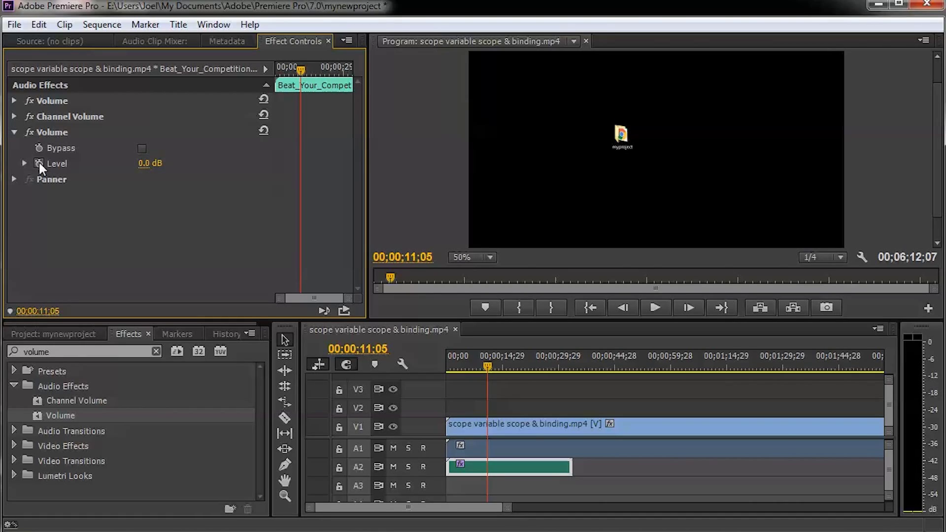
left_click(39, 164)
left_click_drag(301, 70, 344, 80)
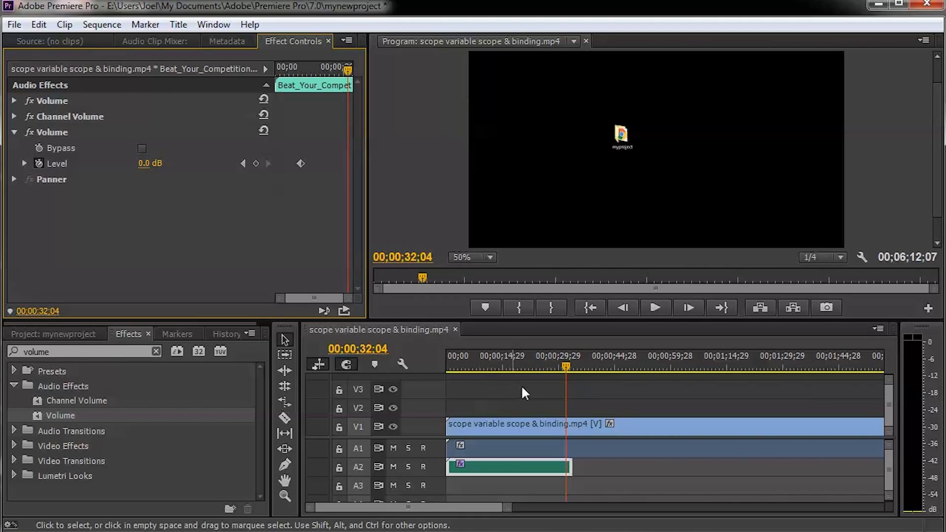
Add a -42.7 dB Level keyframe at 00;00;33;16, then return the playhead to the first keyframe
mouse_move(565, 365)
left_mouse_down()
mouse_move(556, 365)
mouse_move(571, 365)
left_mouse_up()
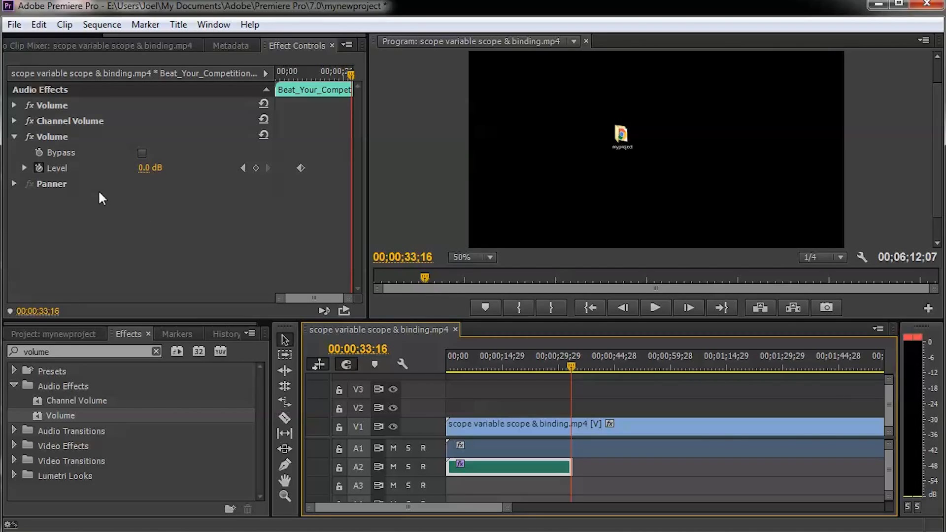
left_click(143, 170)
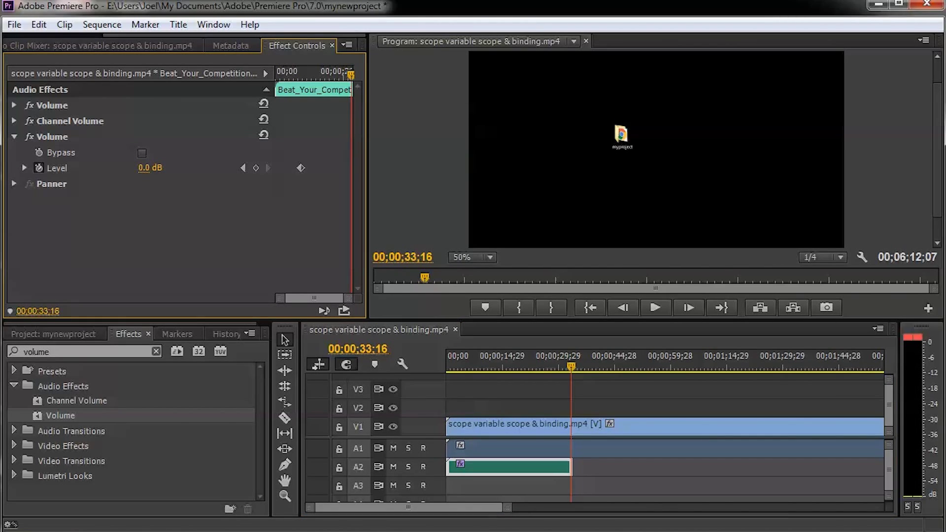
left_click_drag(143, 168, 3, 168)
left_click_drag(350, 73, 295, 85)
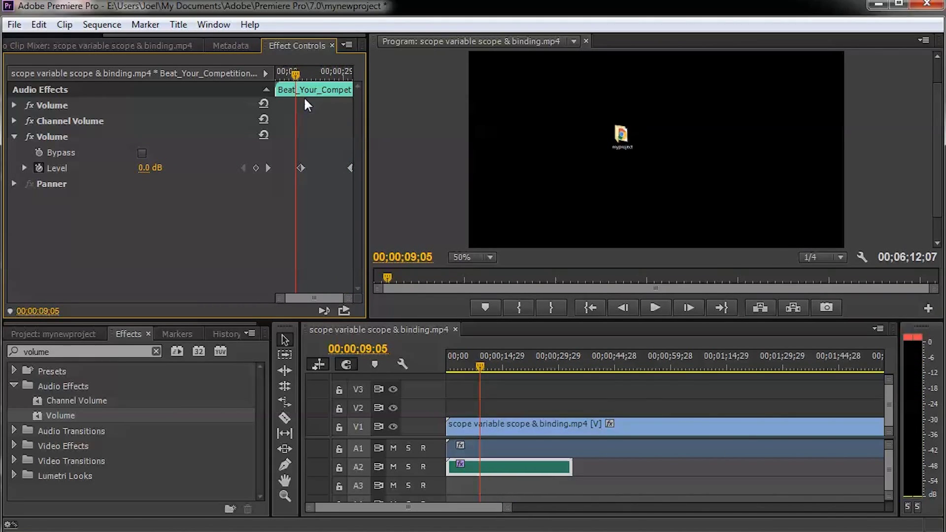
left_click(648, 308)
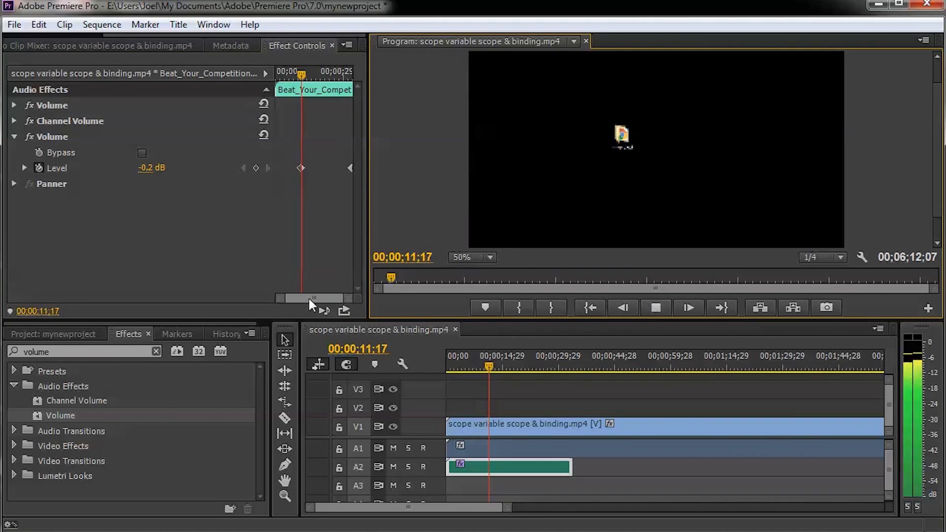
left_click(657, 308)
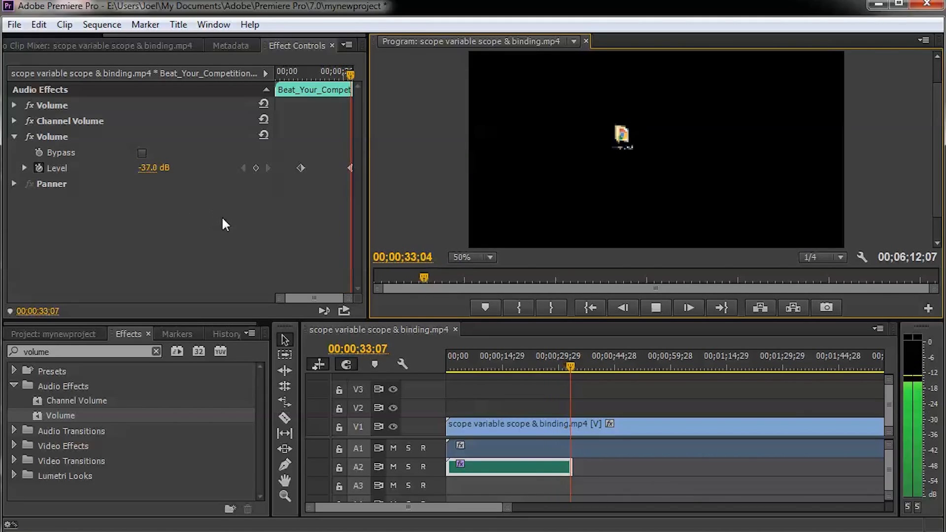
left_click(656, 309)
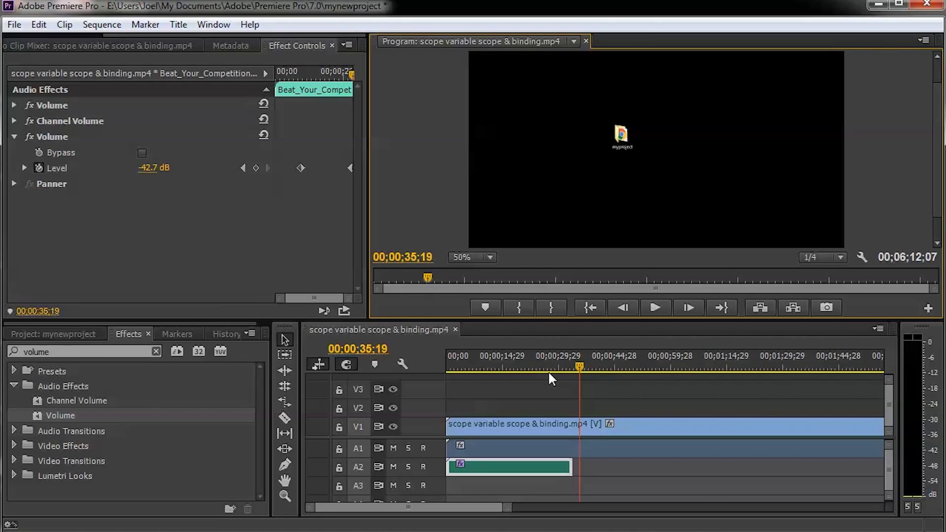
Clear the duplicate Volume effect in Effect Controls and jump the playhead to 00;00 with Home
left_click(98, 206)
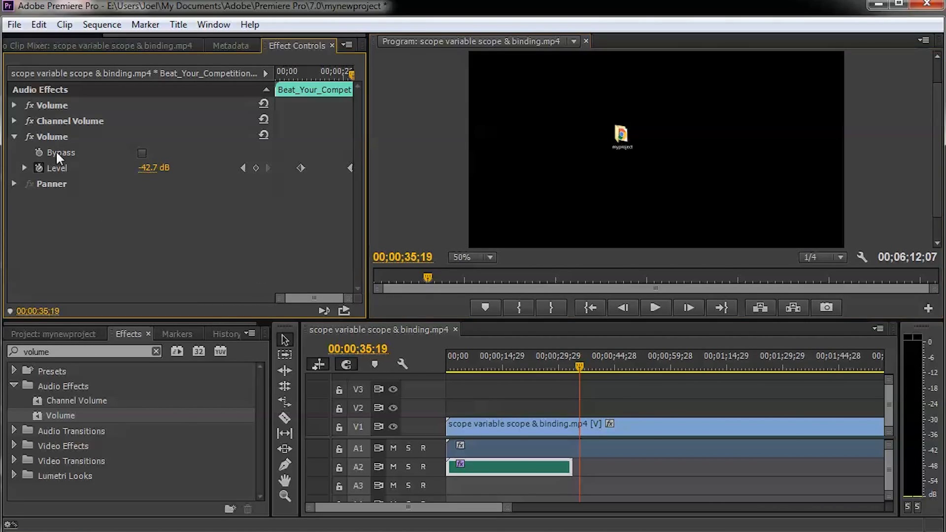
left_click(59, 138)
right_click(60, 137)
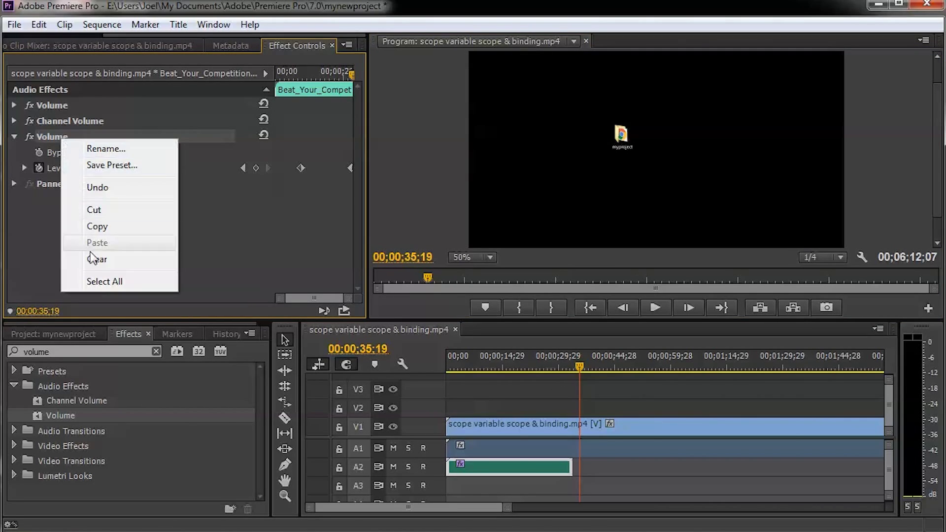
left_click(43, 234)
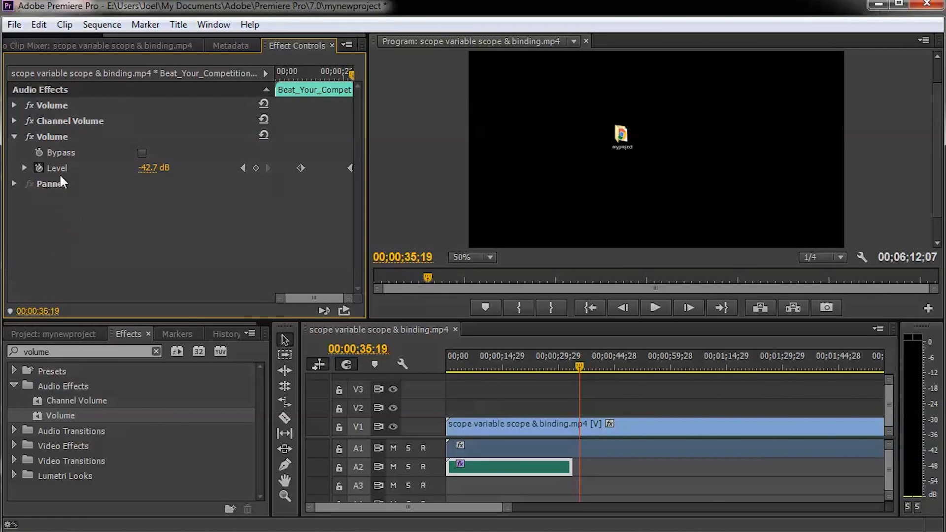
left_click(74, 137)
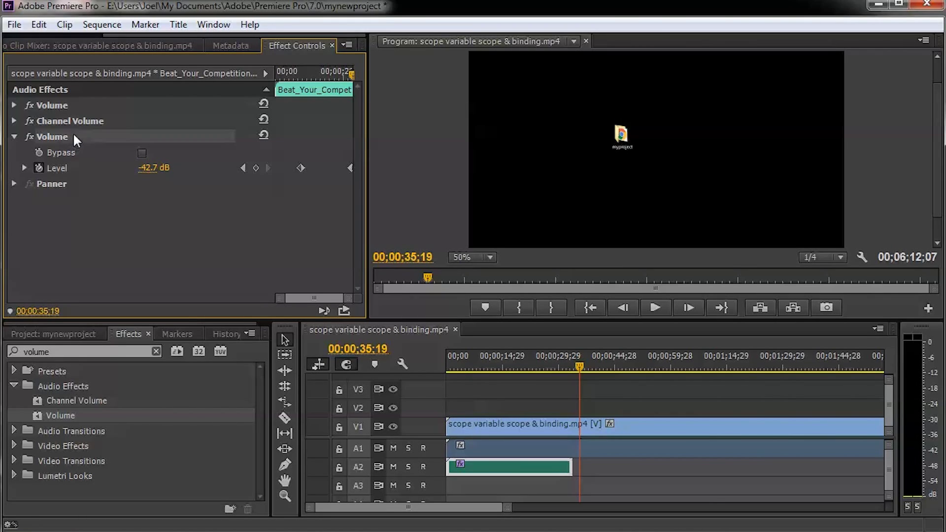
right_click(73, 137)
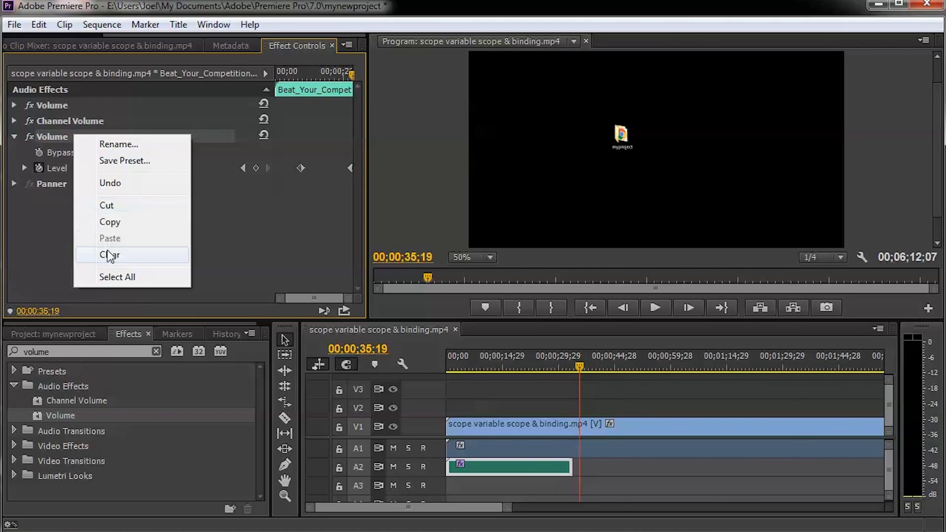
left_click(108, 254)
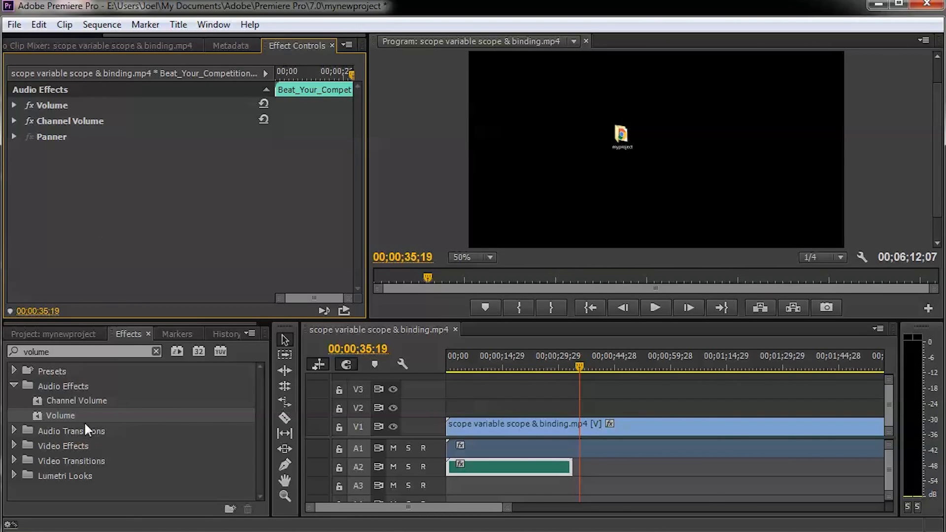
key("Home")
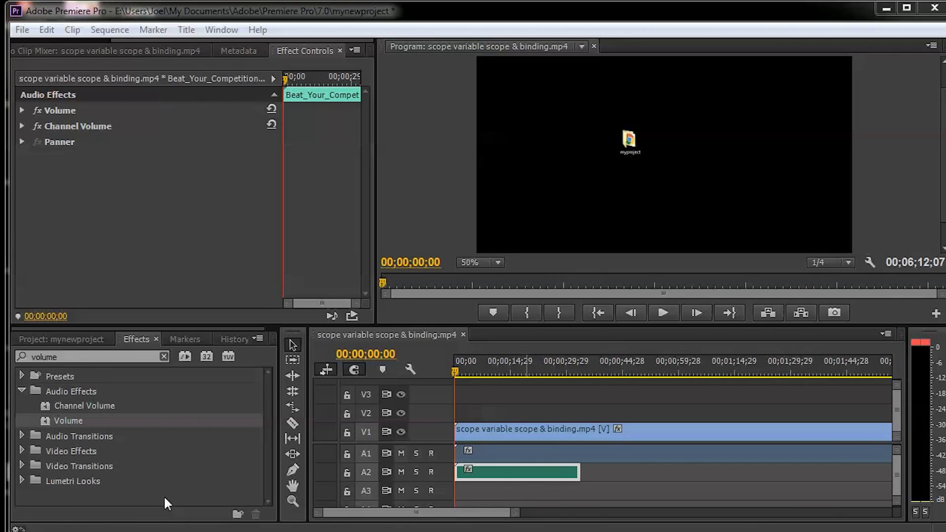
Apply the Volume effect to the A2 music clip and move the playhead to 00;00;05;11
left_click(86, 357)
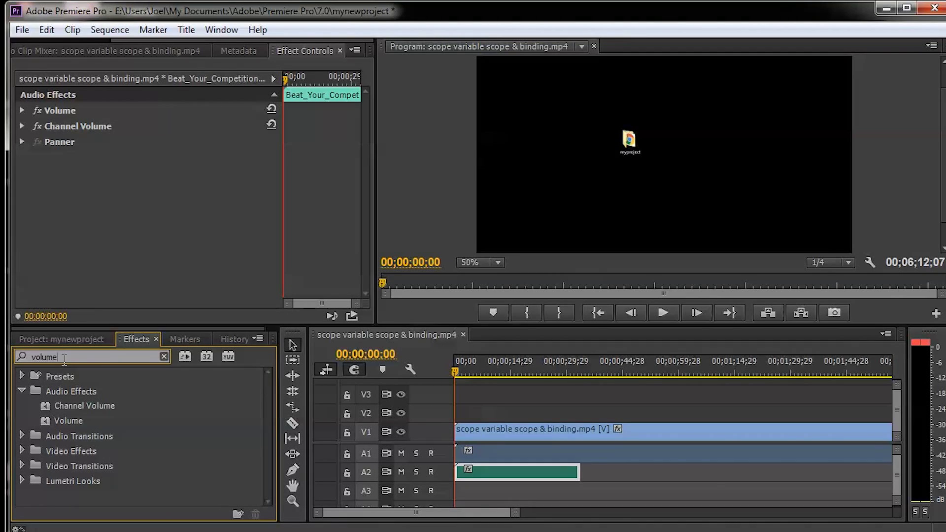
left_click_drag(66, 422, 467, 471)
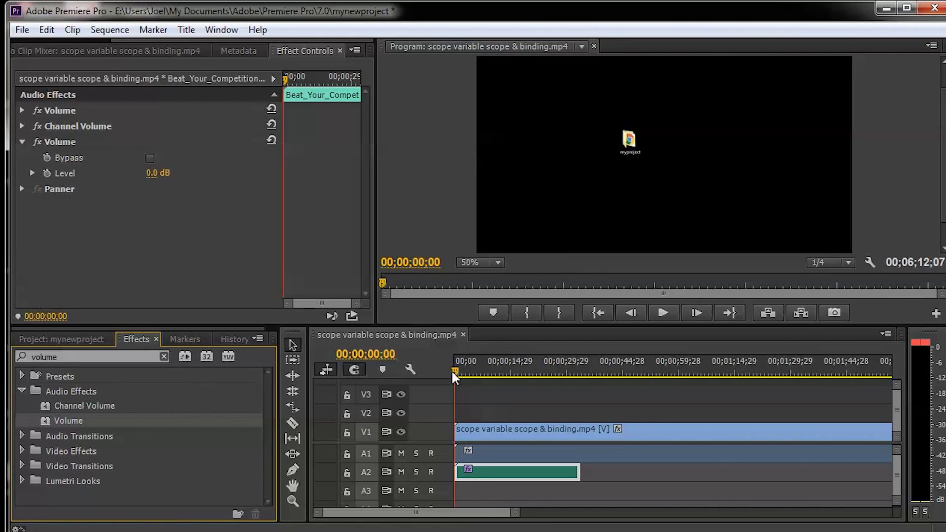
left_click_drag(454, 374, 474, 373)
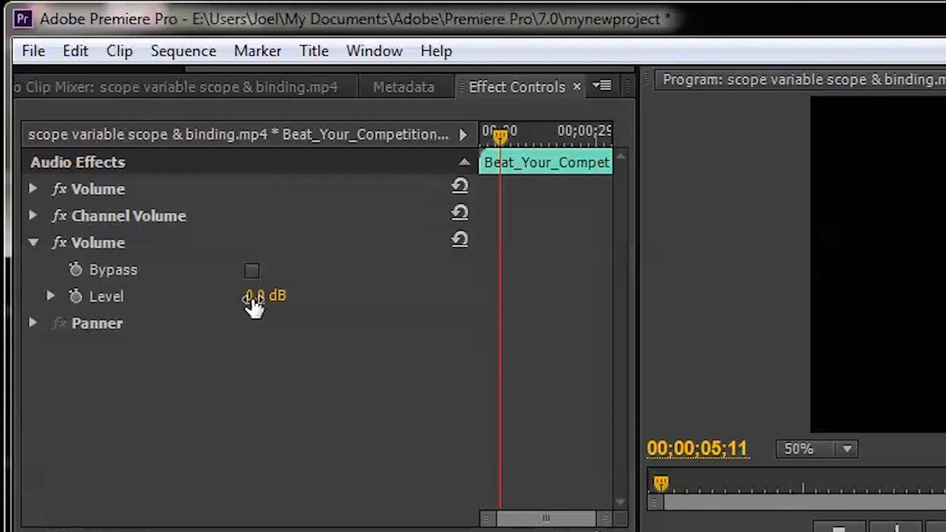
left_click(252, 298)
mouse_move(252, 298)
left_mouse_down()
mouse_move(202, 297)
mouse_move(254, 297)
left_mouse_up()
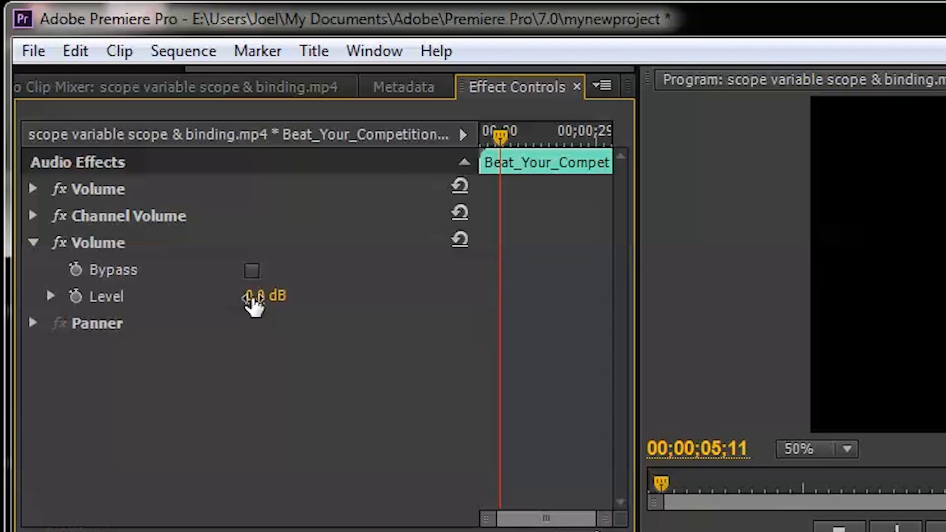
left_click(255, 296)
left_click(262, 363)
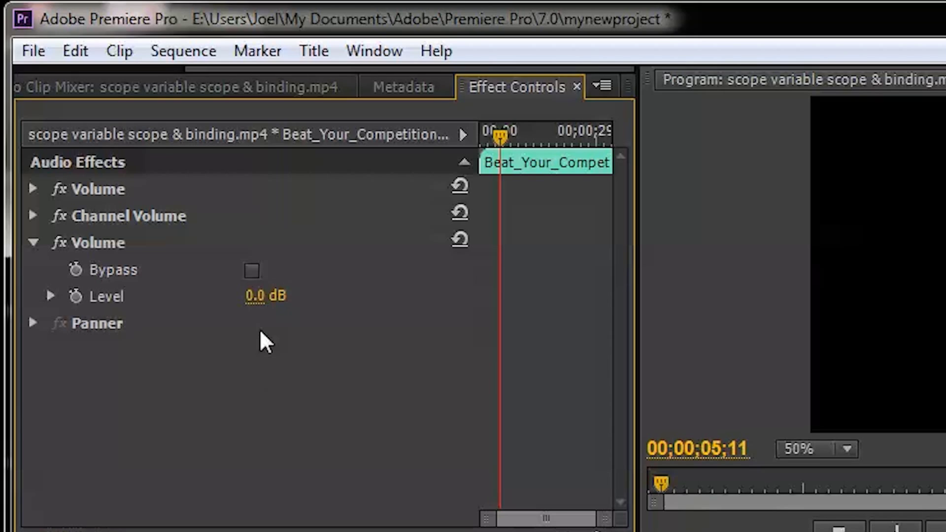
left_click_drag(255, 296, 244, 296)
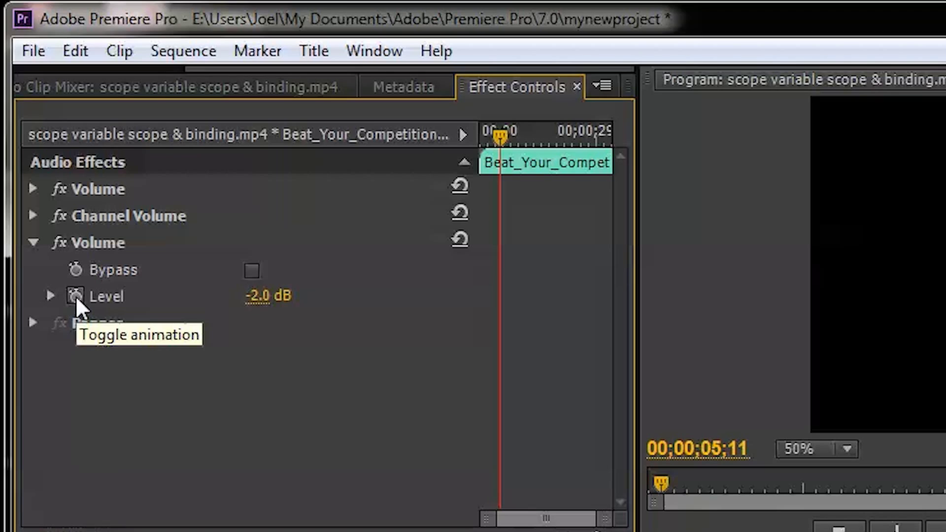
left_click_drag(256, 295, 273, 298)
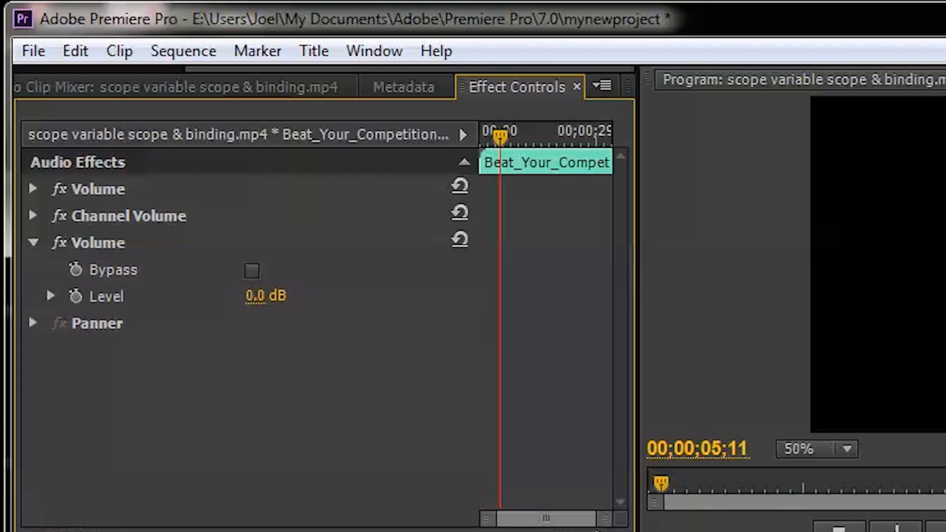
left_click(79, 296)
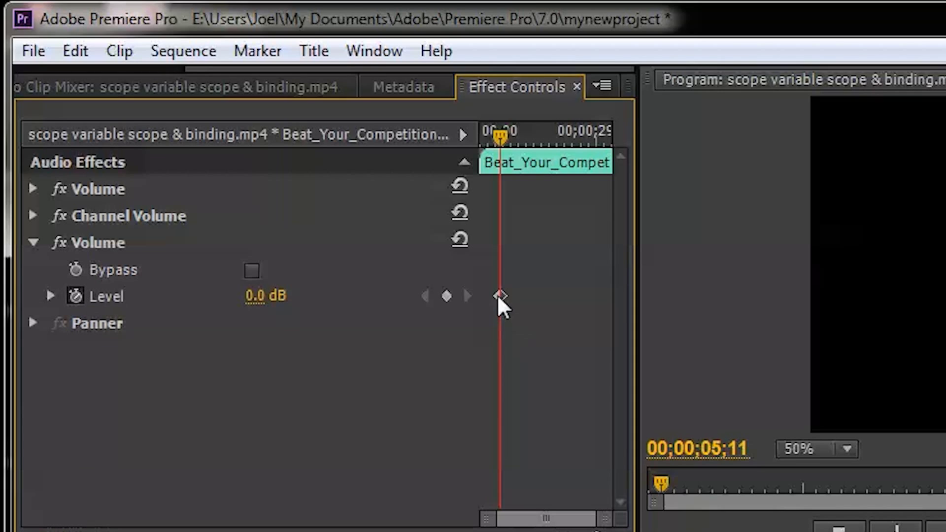
Add a second Level keyframe of 6.0 dB at 00;00;17;02, then return the playhead to the start
left_click_drag(499, 136, 546, 139)
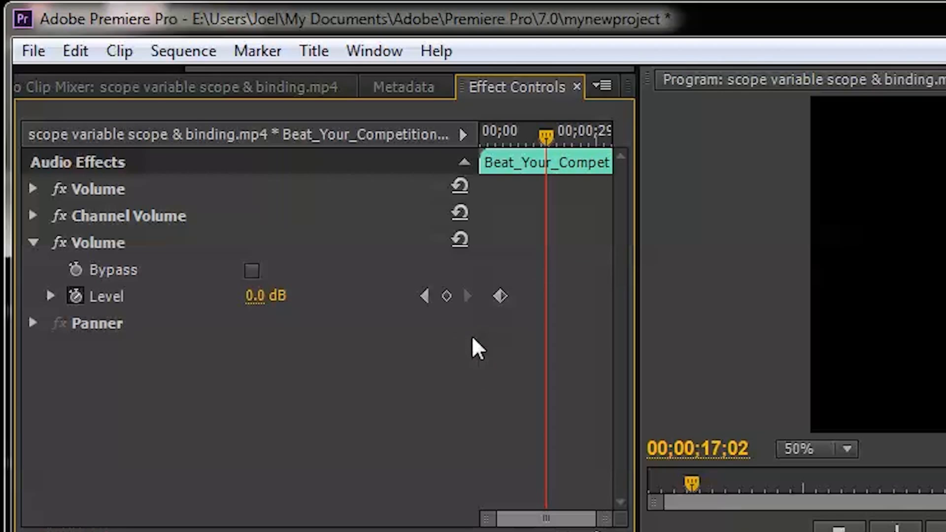
left_click(461, 241)
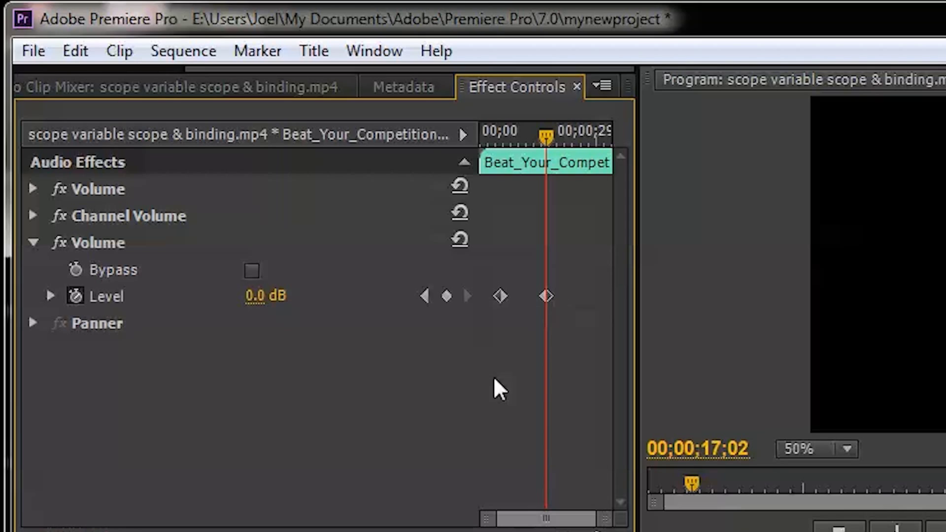
mouse_move(268, 300)
left_mouse_down()
mouse_move(260, 302)
mouse_move(276, 302)
left_mouse_up()
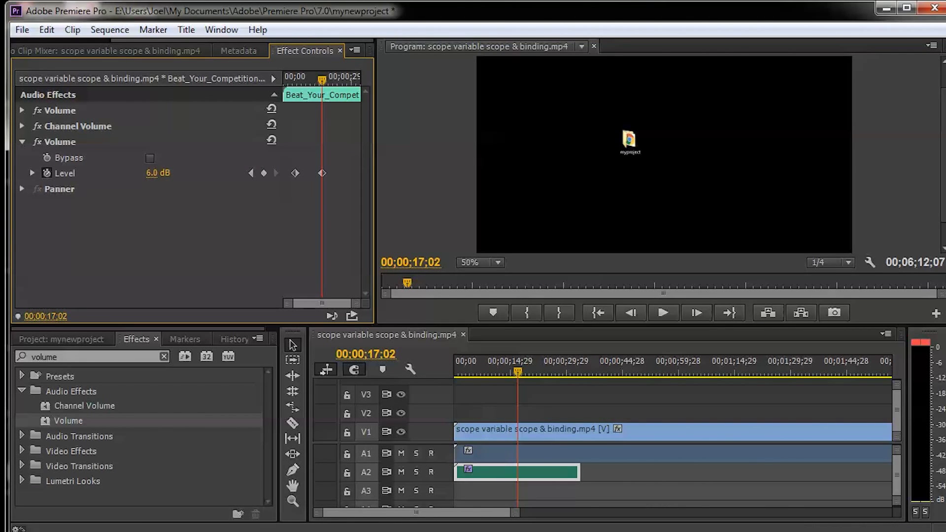
left_click_drag(158, 173, 161, 173)
left_click_drag(516, 371, 443, 378)
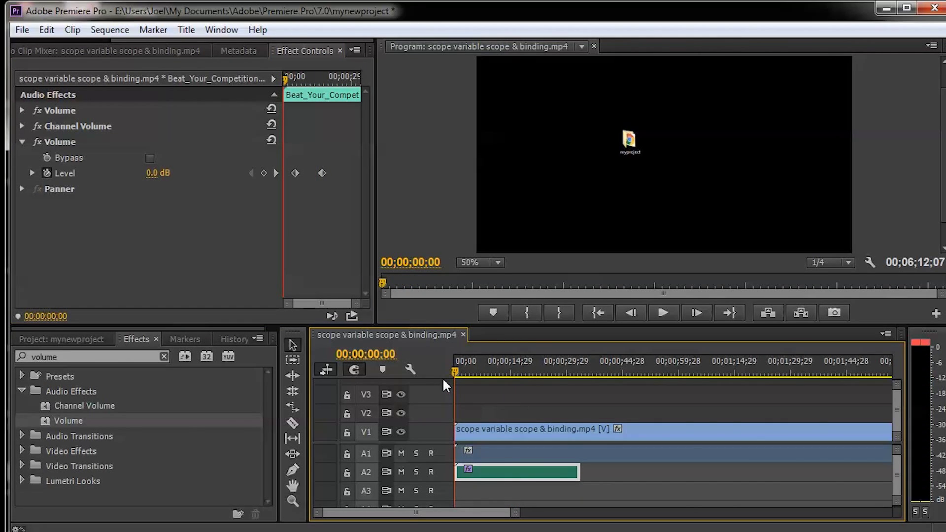
left_click(655, 314)
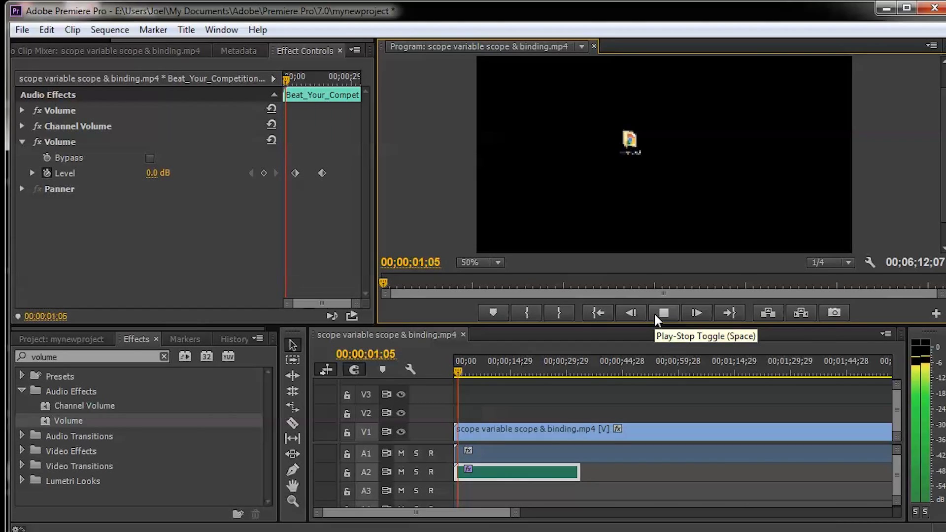
left_click(654, 315)
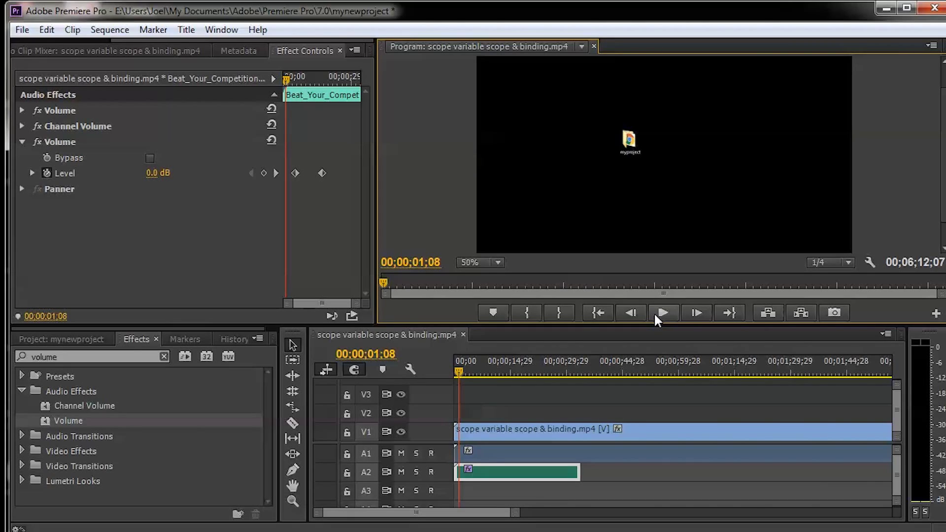
left_click(654, 312)
left_click(654, 312)
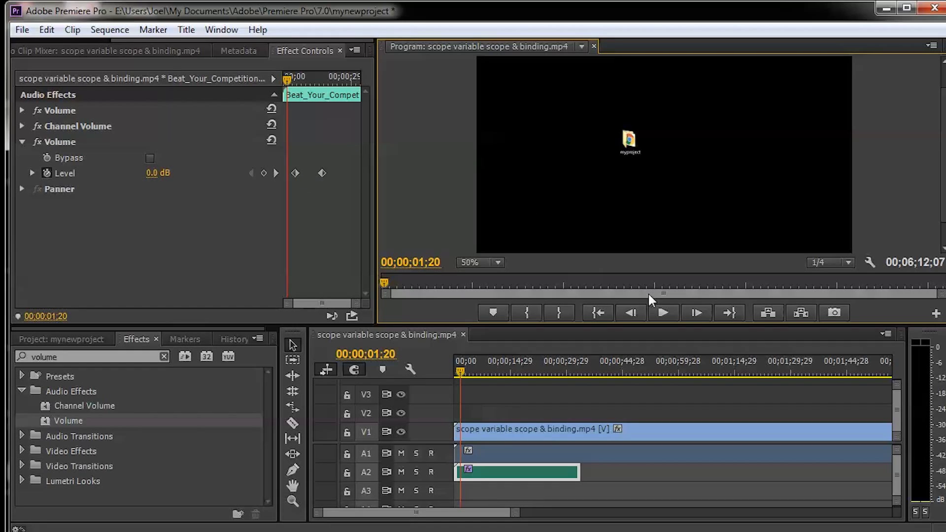
left_click(660, 312)
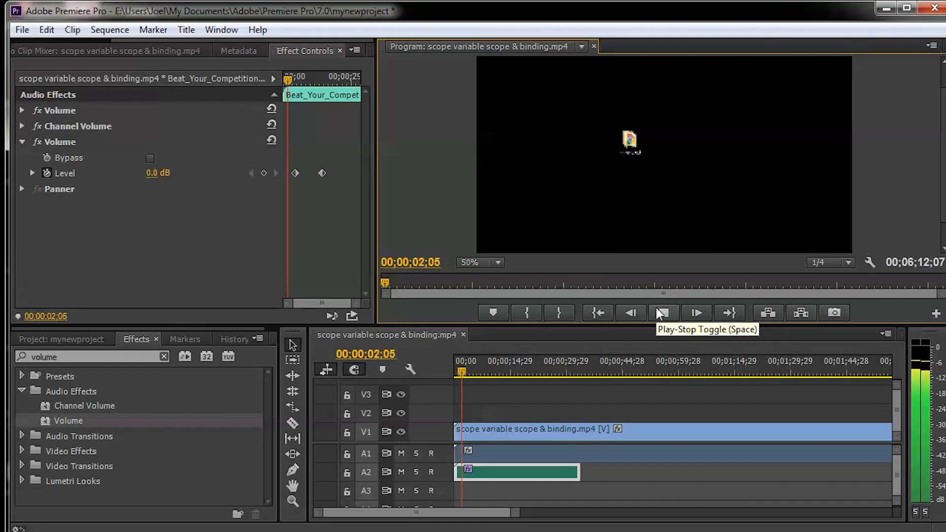
key("space")
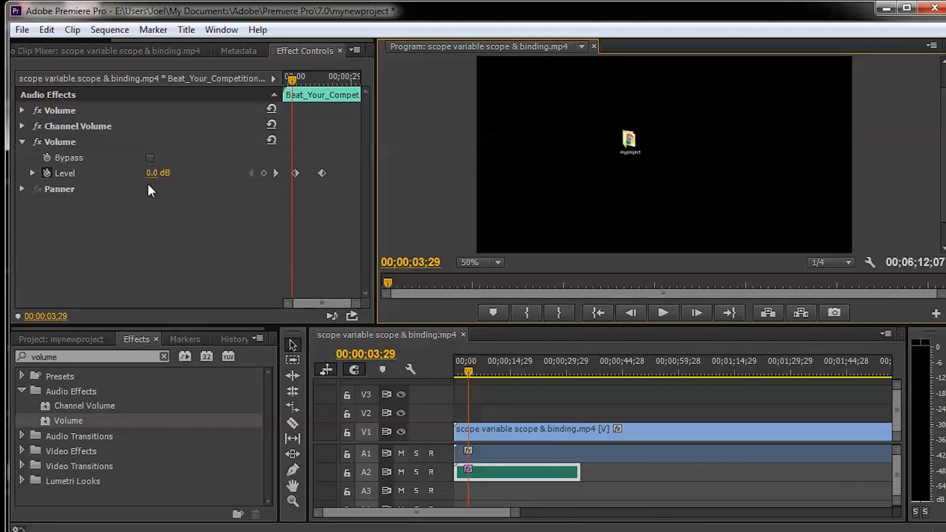
left_click(661, 315)
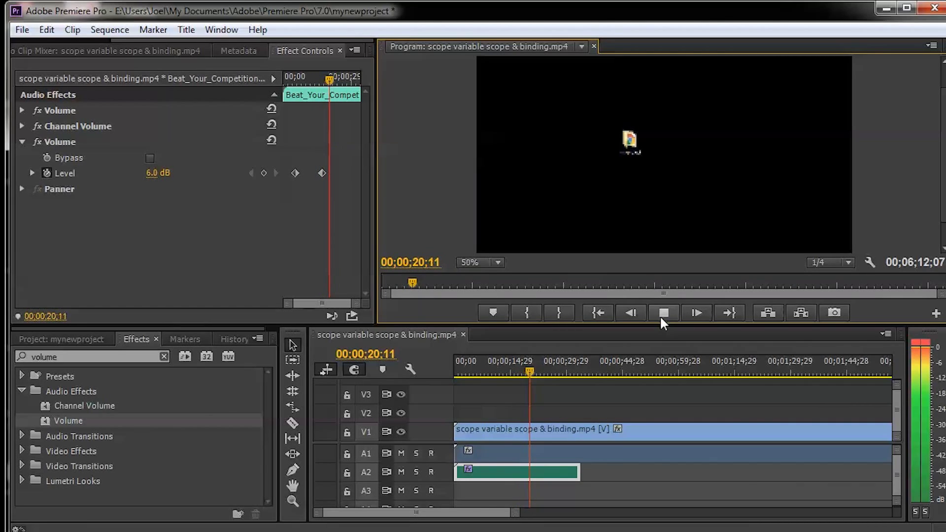
left_click(661, 317)
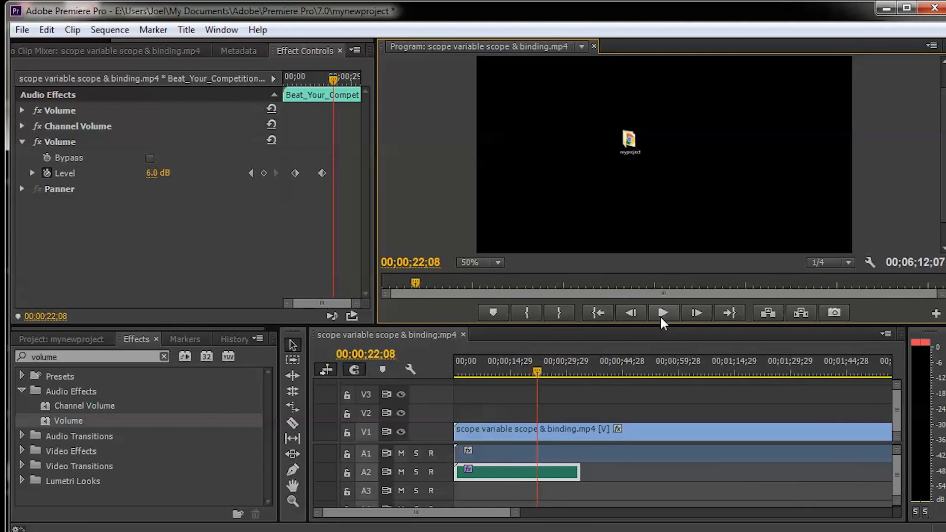